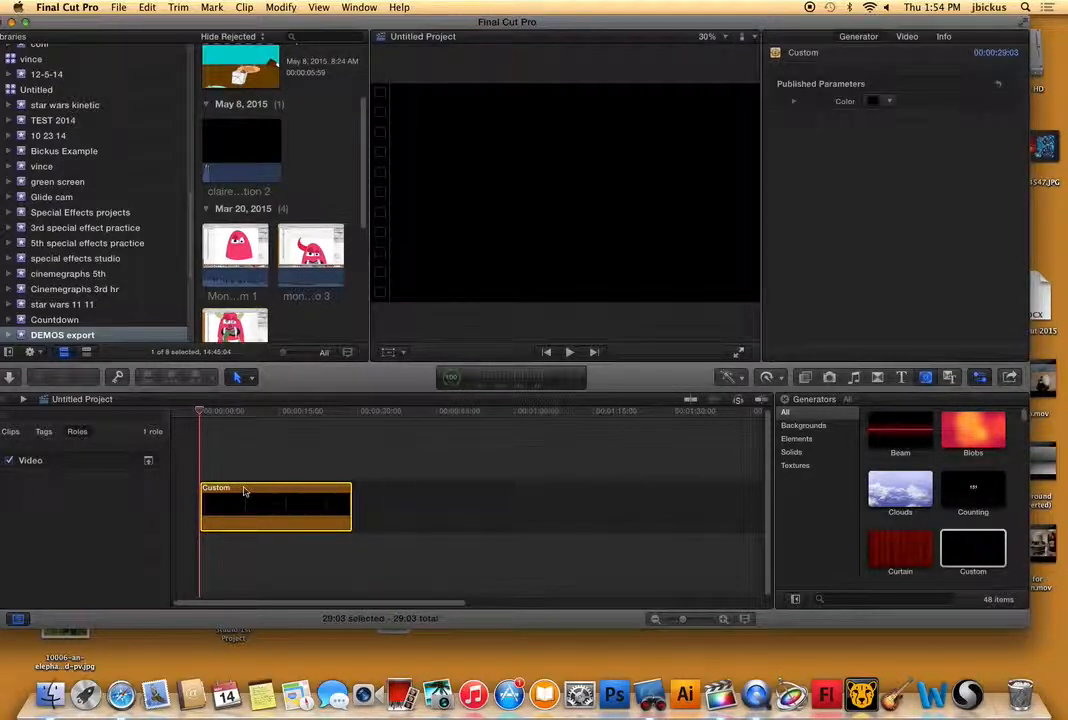
Change the color of the Custom generator clip from the timeline to white.
drag(209, 405, 231, 420)
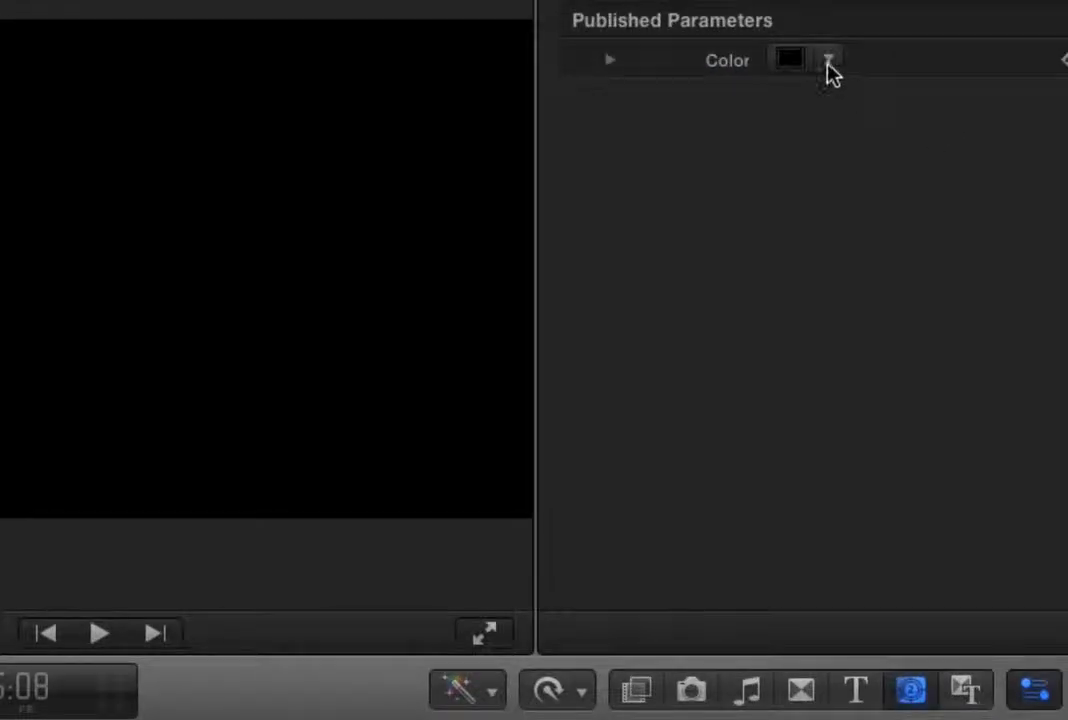
click(828, 62)
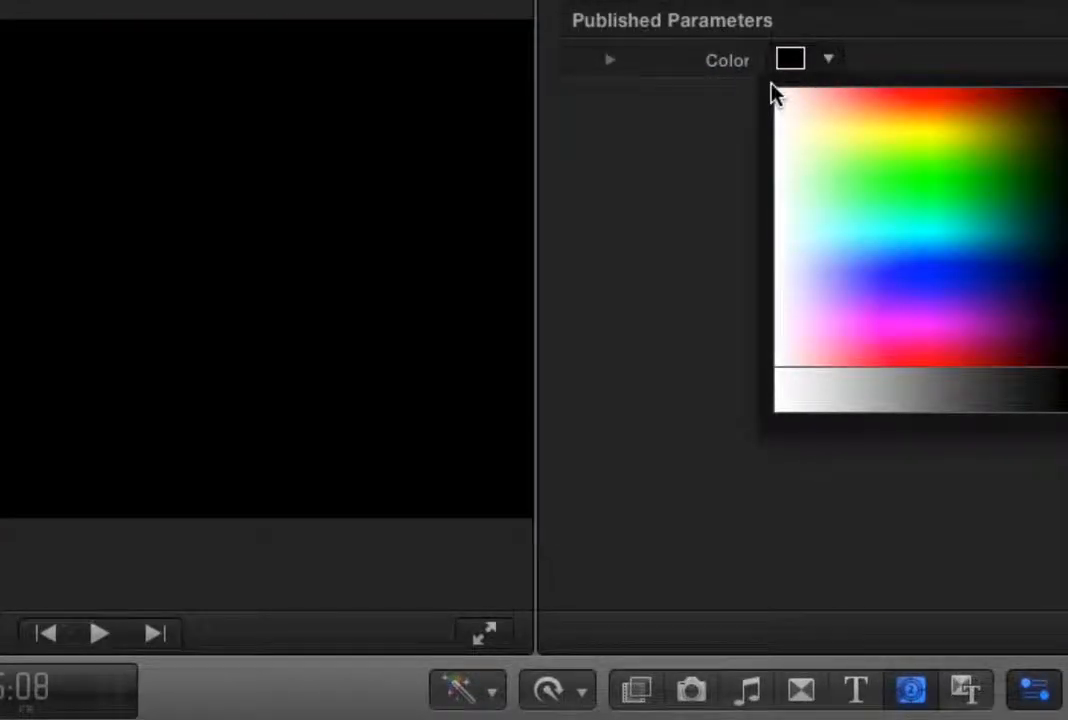
click(785, 105)
click(828, 60)
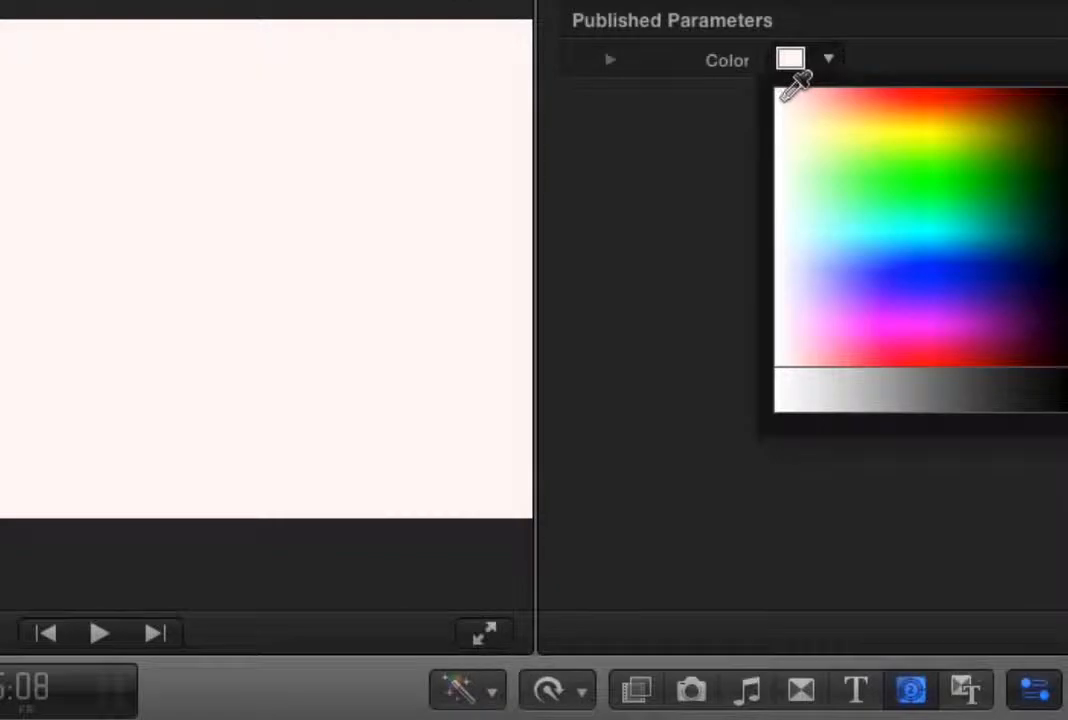
click(777, 122)
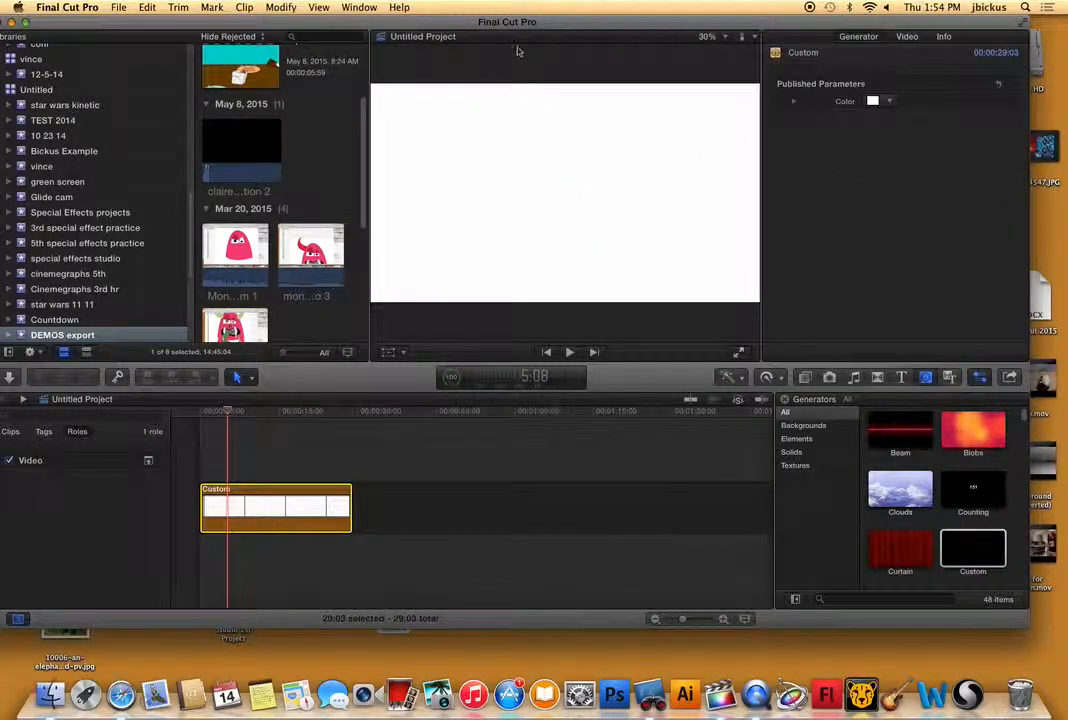
Place bickus png 1.png from the Demo Reels 2015 examps folder above the white background clip at the timeline's start.
drag(517, 22, 88, 22)
click(657, 333)
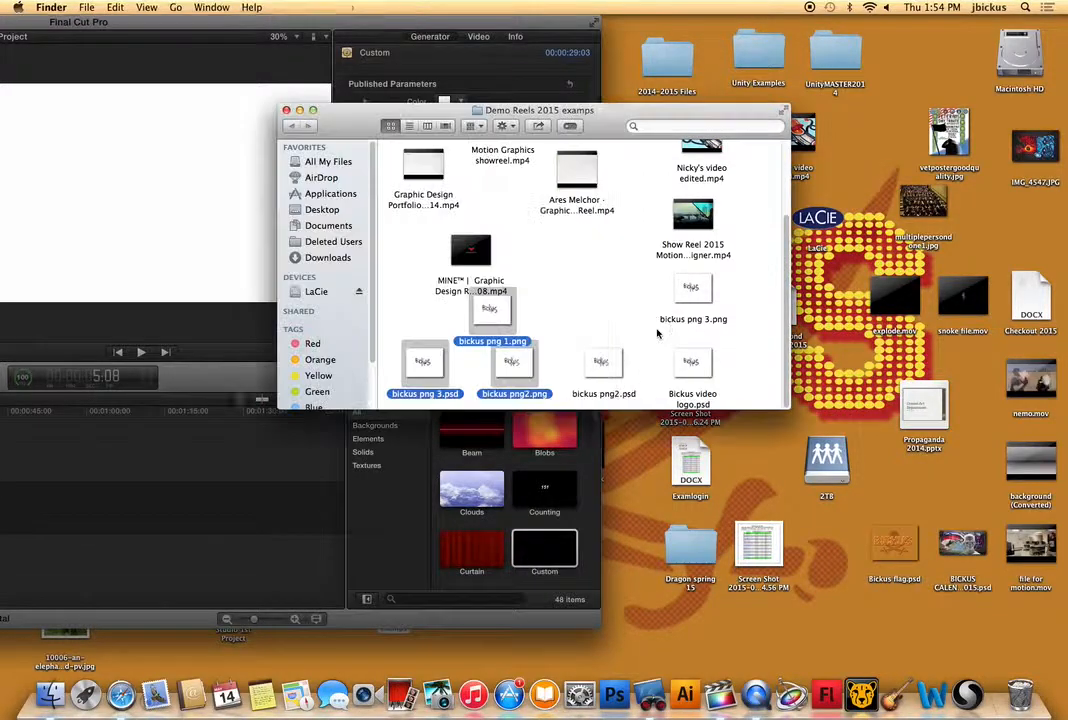
drag(478, 20, 1060, 207)
drag(598, 206, 600, 147)
drag(597, 115, 627, 60)
click(528, 251)
drag(528, 251, 358, 592)
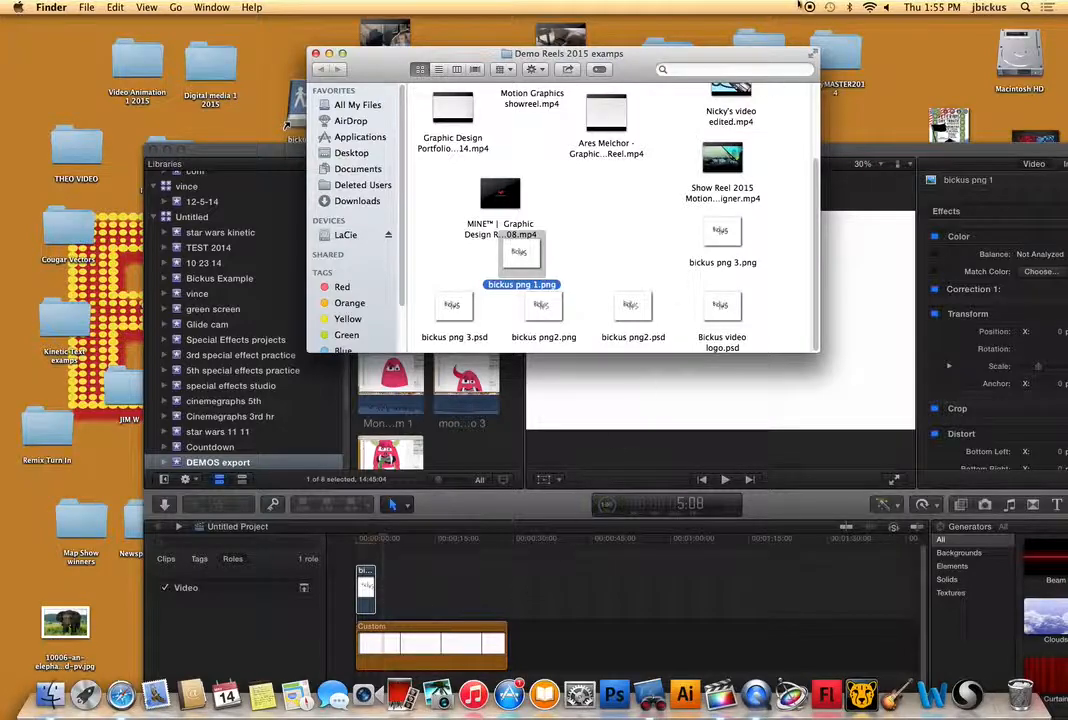
Add bickus png2.png and bickus png 3.png to the timeline, one after the other following bickus png 1.
drag(541, 308, 376, 591)
click(493, 579)
drag(550, 309, 378, 588)
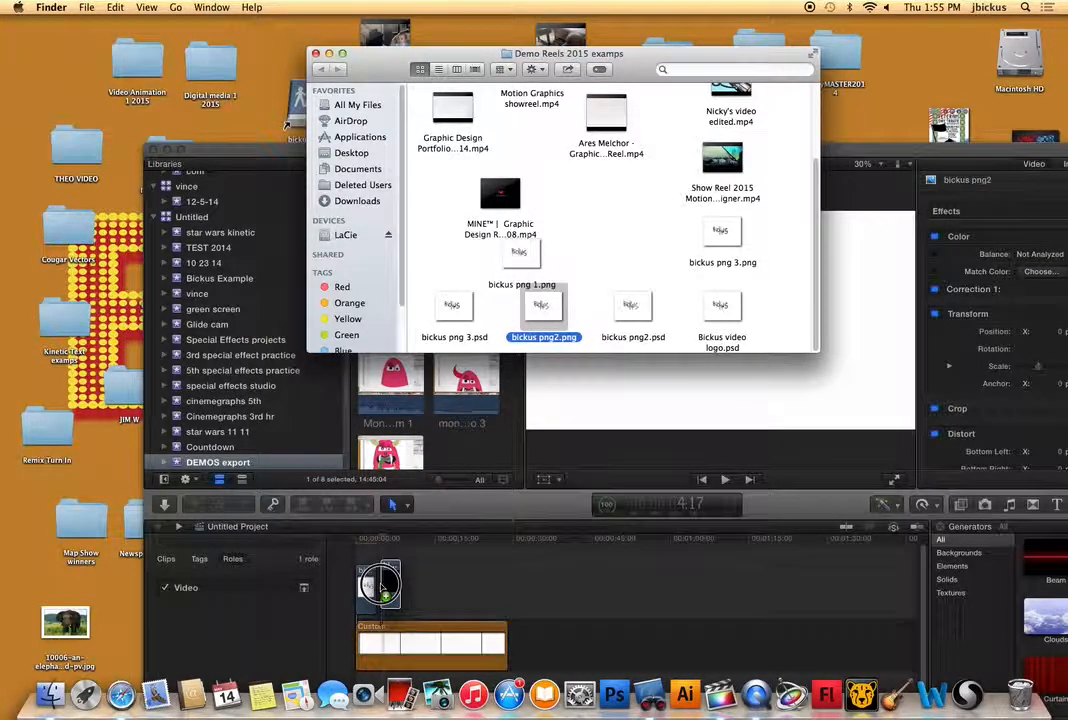
click(453, 302)
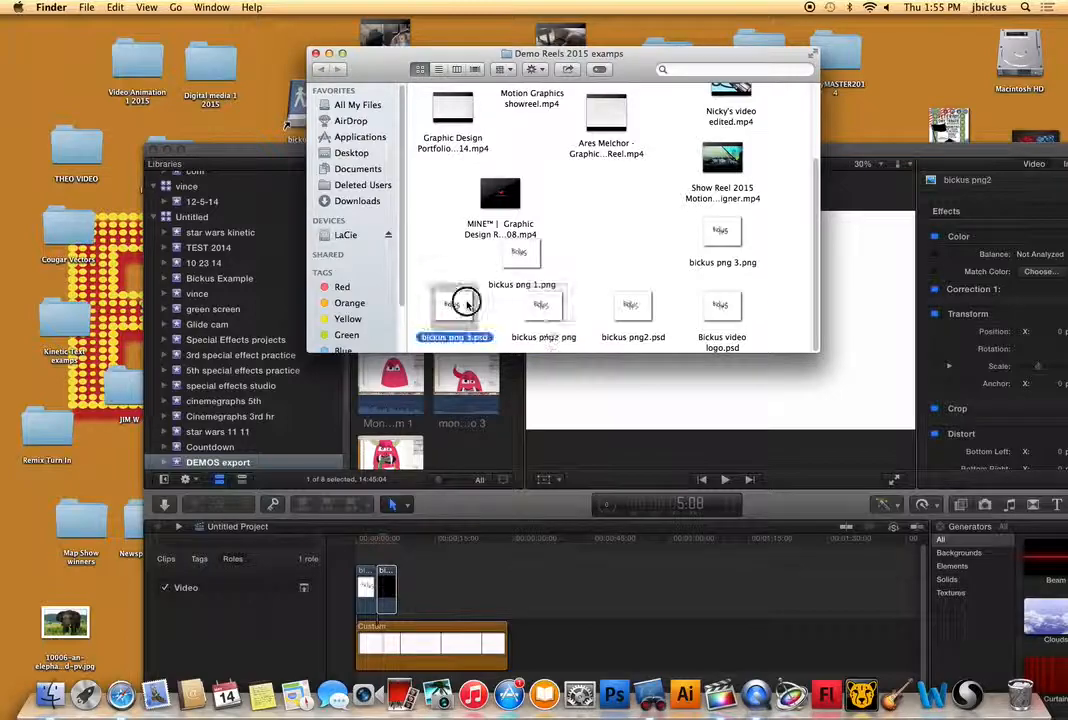
drag(718, 233, 403, 593)
drag(842, 145, 812, 20)
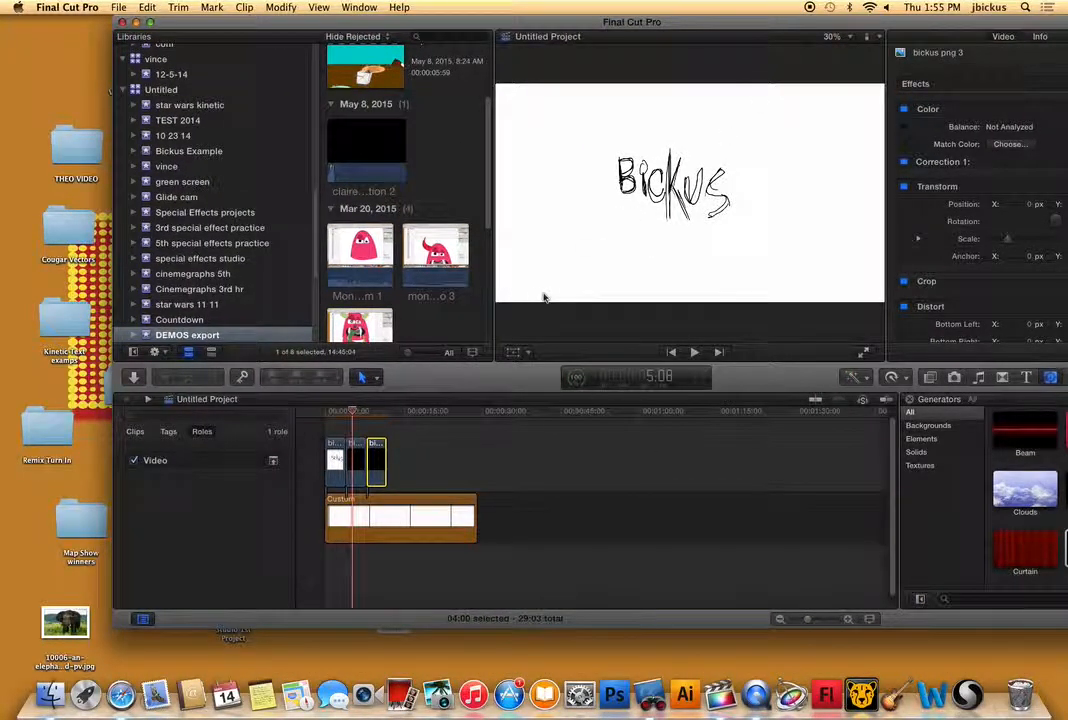
Trim the end of the bickus png 1 clip to about 11 frames.
mouse_move(352, 412)
mouse_down()
mouse_move(336, 408)
mouse_move(399, 413)
mouse_move(338, 410)
mouse_up()
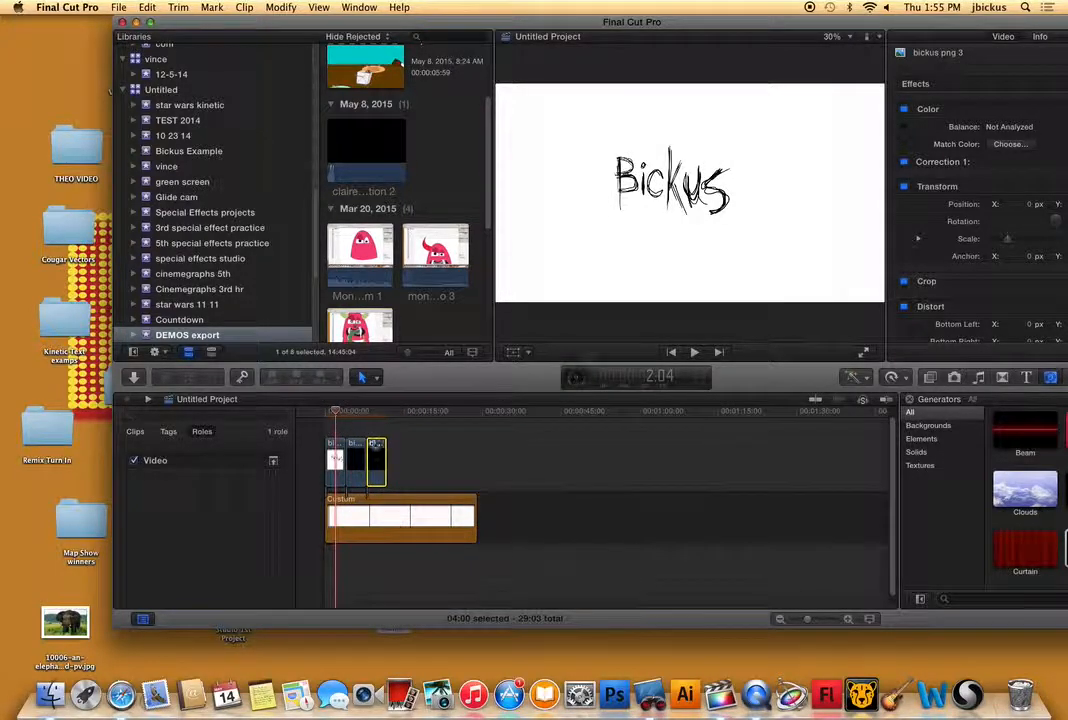
drag(810, 621, 816, 620)
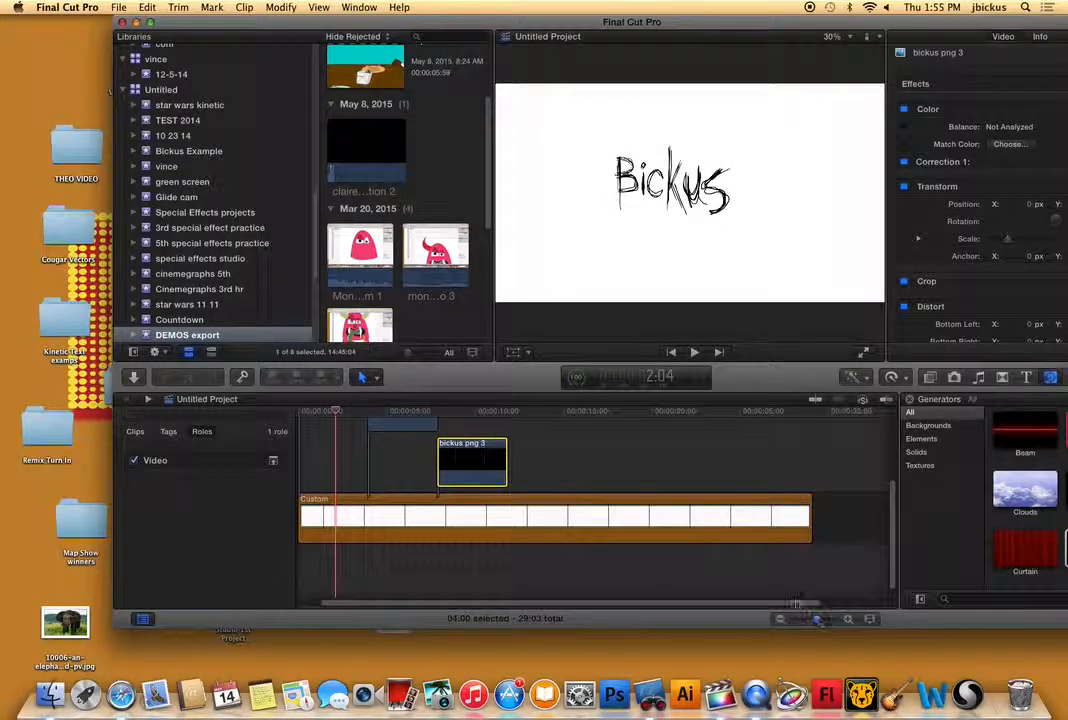
scroll(381, 427, up, 3)
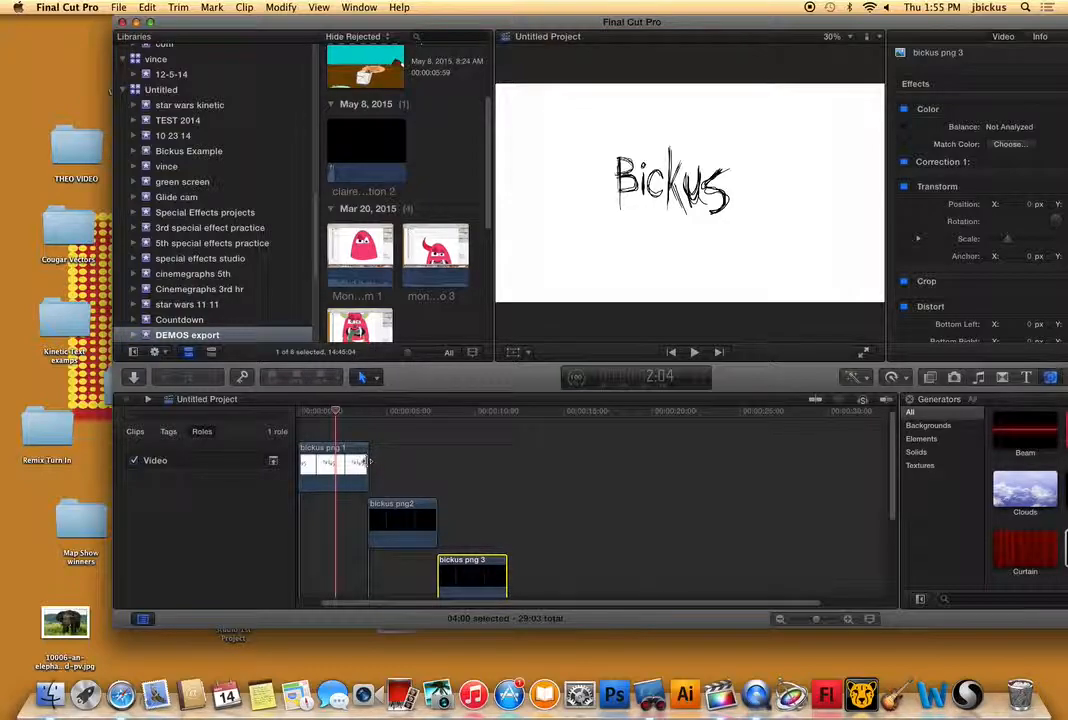
drag(368, 461, 303, 460)
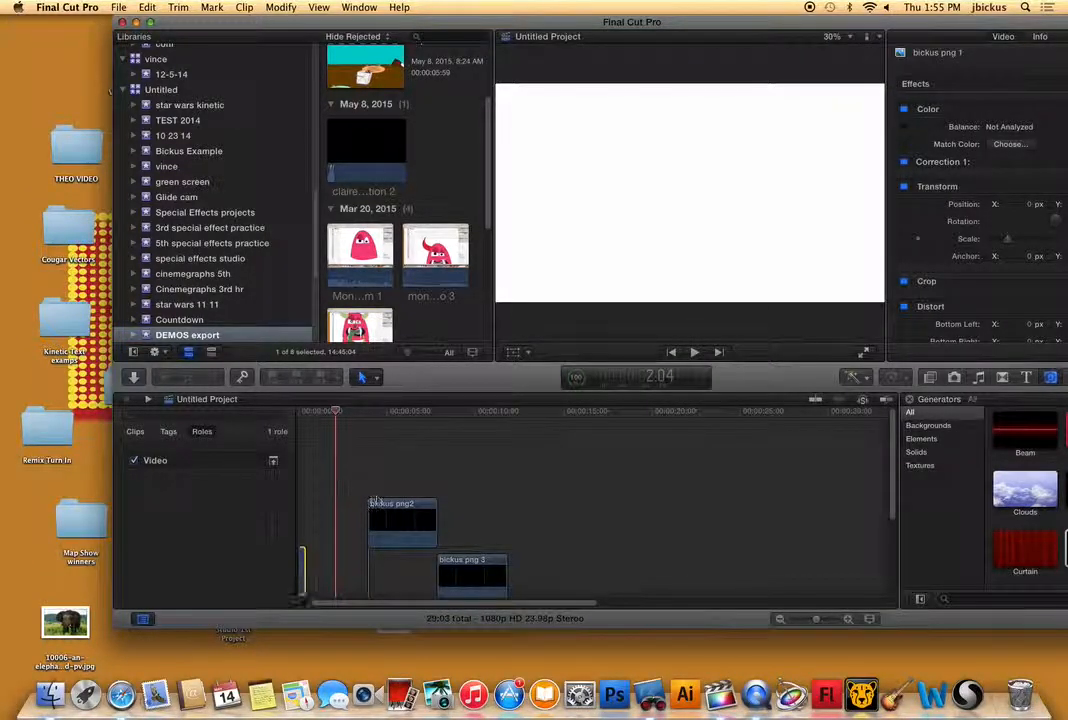
Shorten bickus png2 to about 15 frames and move it and bickus png 3 in sequence close behind bickus png 1.
drag(398, 524, 309, 572)
click(462, 576)
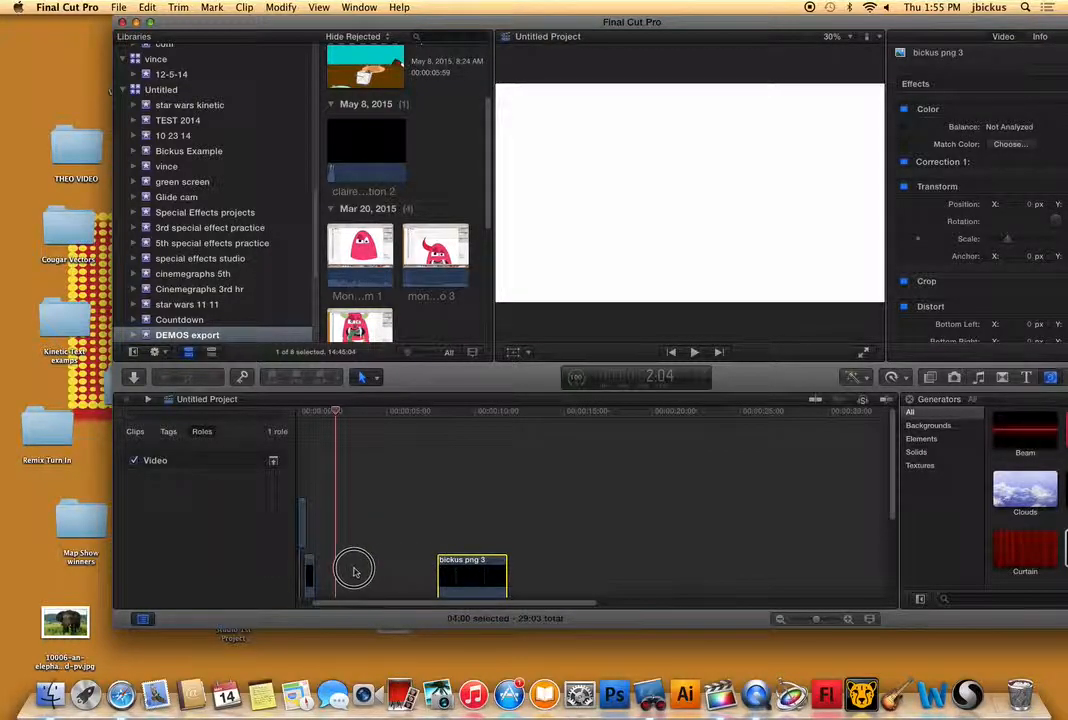
scroll(403, 478, down, 3)
drag(405, 456, 340, 456)
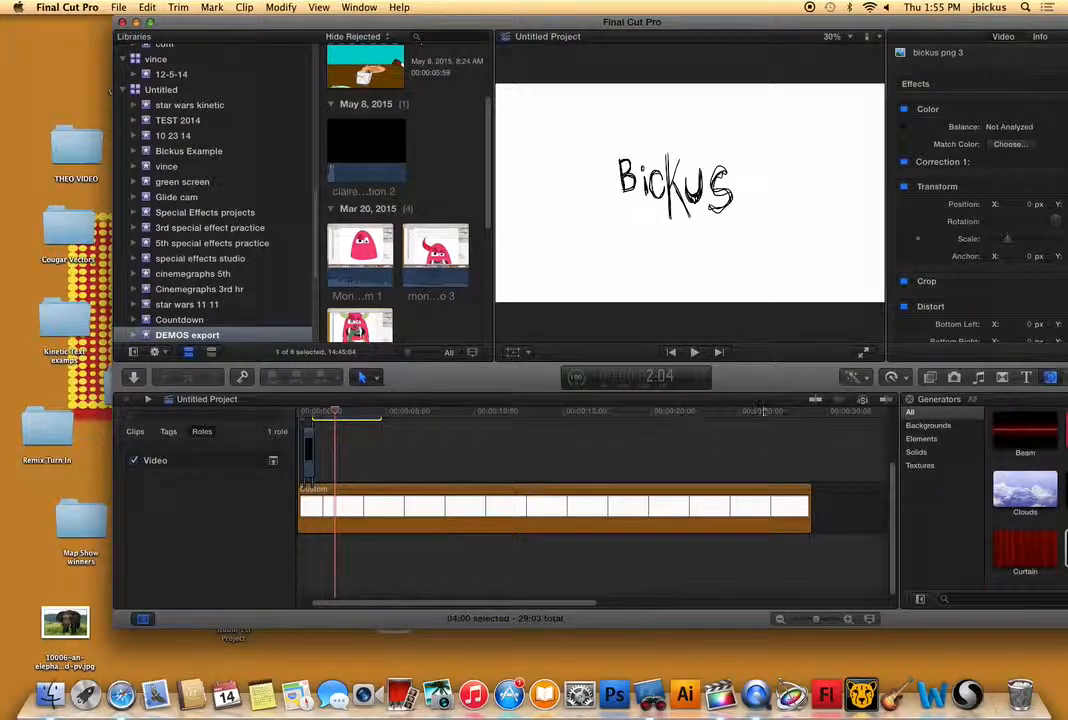
Turn on skimming and snapping, and align bickus png2 against the end of bickus png 1.
click(820, 401)
scroll(352, 474, up, 3)
mouse_move(309, 517)
mouse_down()
mouse_move(299, 508)
mouse_move(308, 519)
mouse_up()
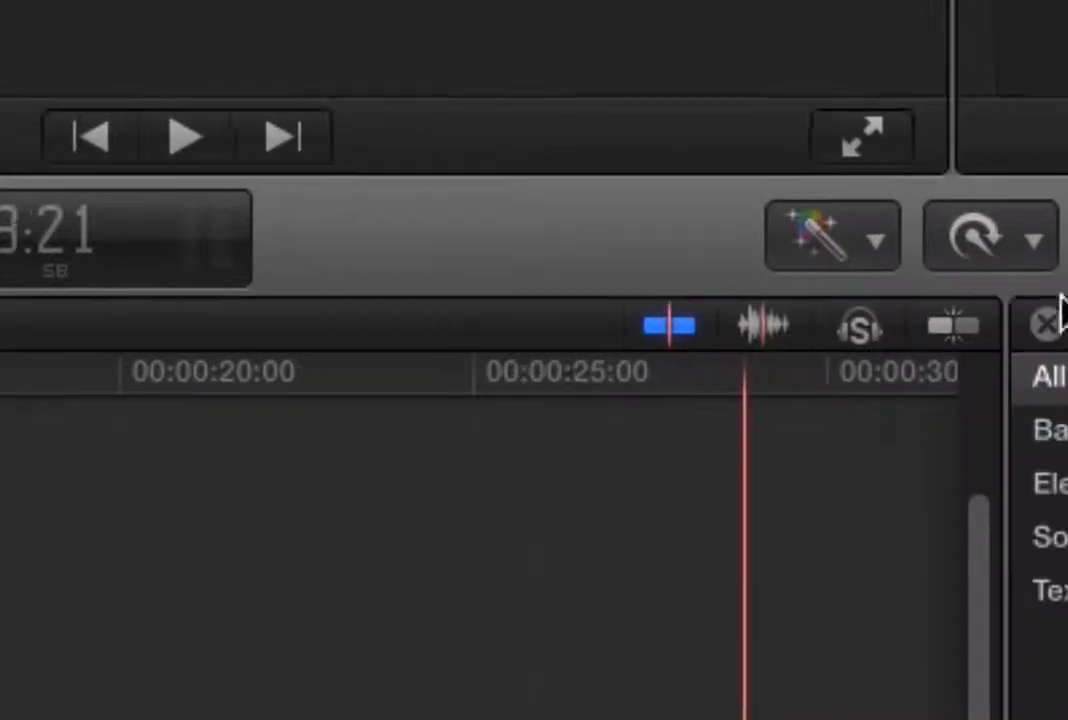
click(931, 318)
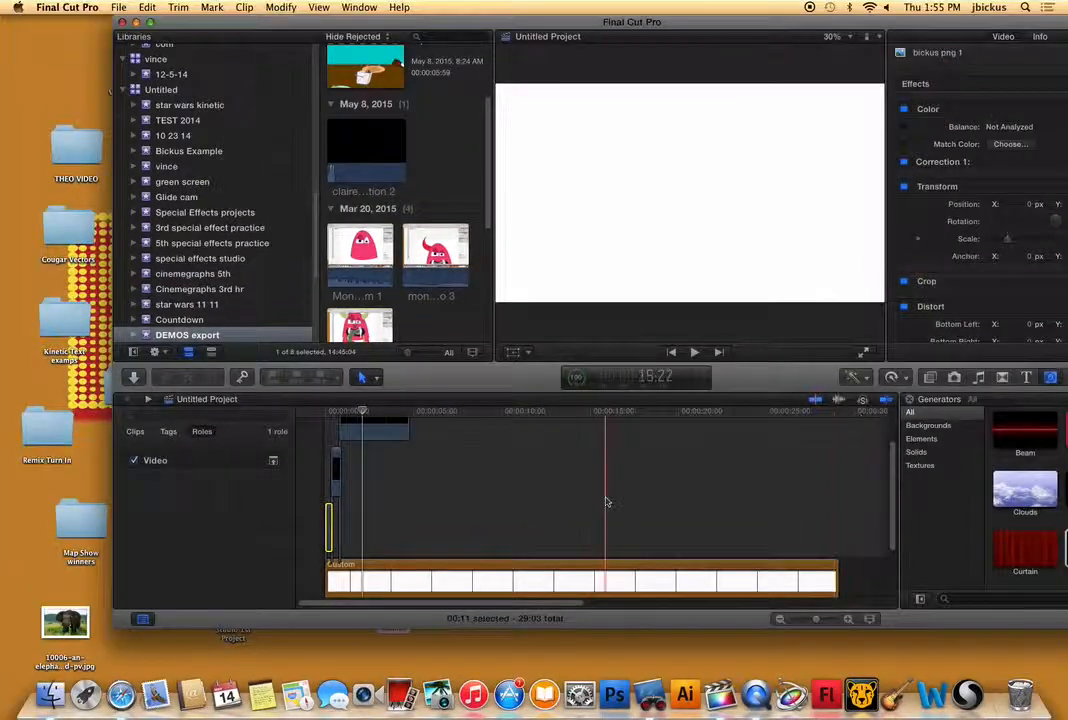
mouse_move(331, 518)
mouse_down()
mouse_move(347, 498)
mouse_move(340, 530)
mouse_up()
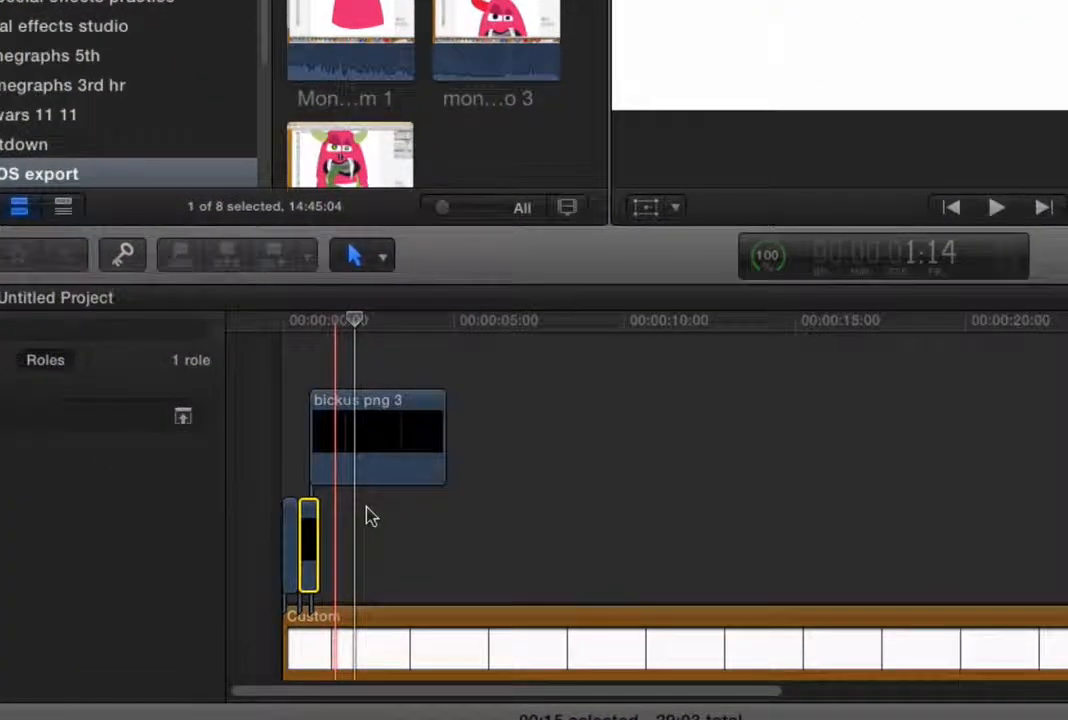
Snap bickus png 3 against the end of bickus png2 and shorten it to about the same length as bickus png2.
click(364, 475)
drag(338, 446, 352, 552)
drag(446, 518, 340, 522)
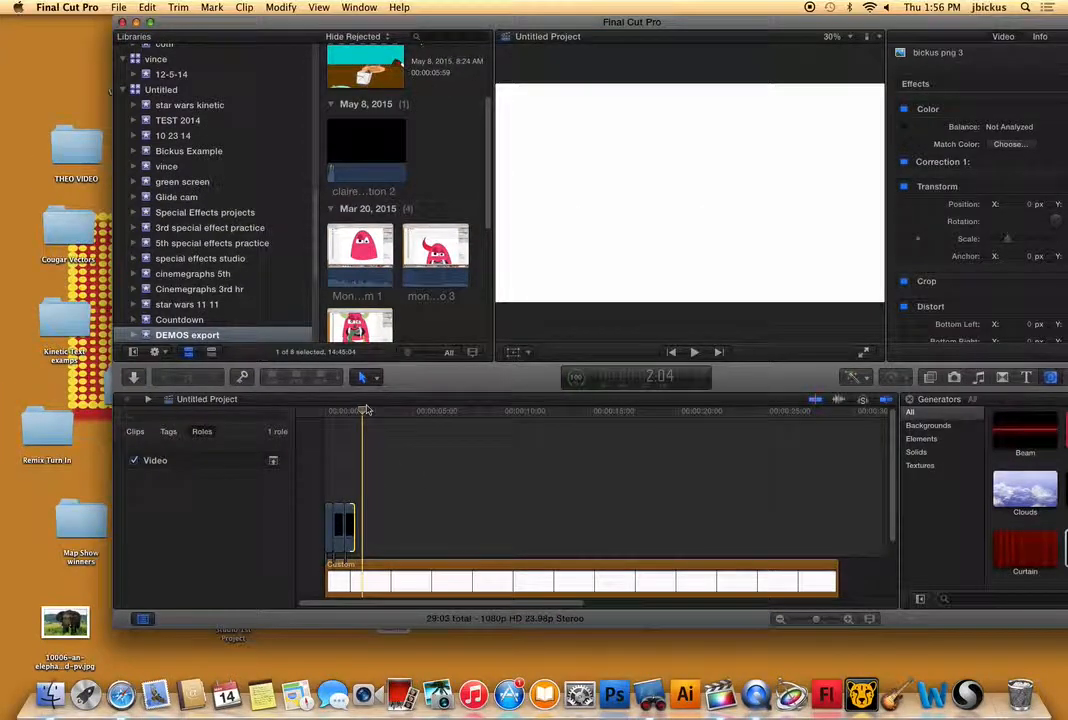
Play the three-image sequence from the beginning of the timeline to check its speed.
drag(366, 410, 326, 420)
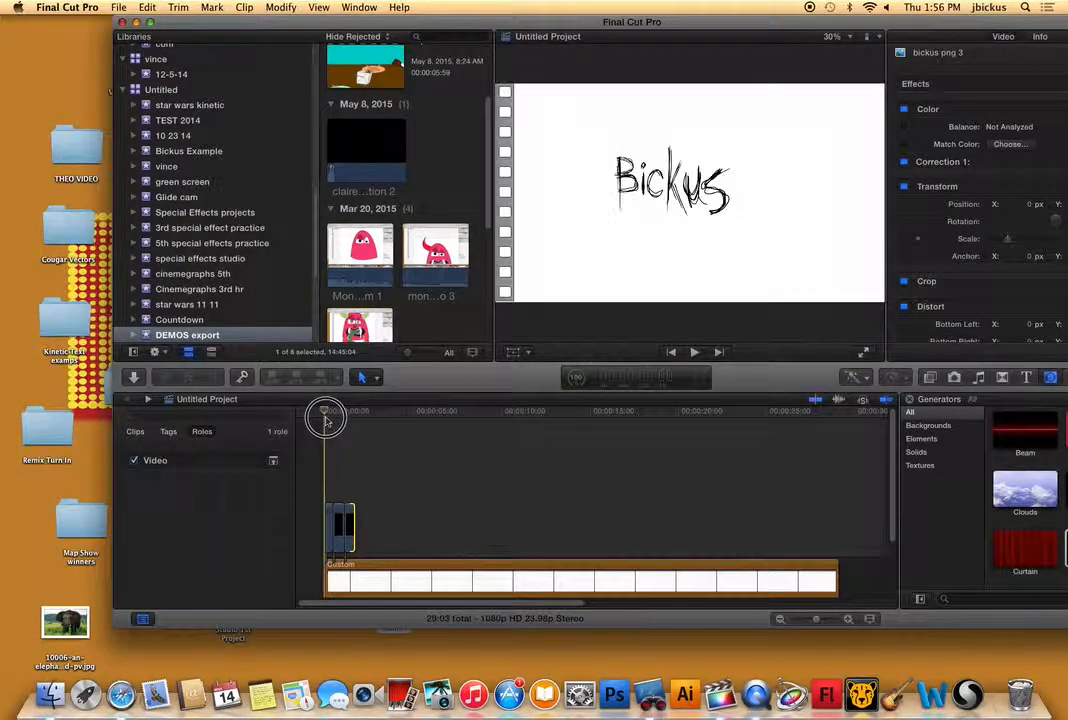
key(space)
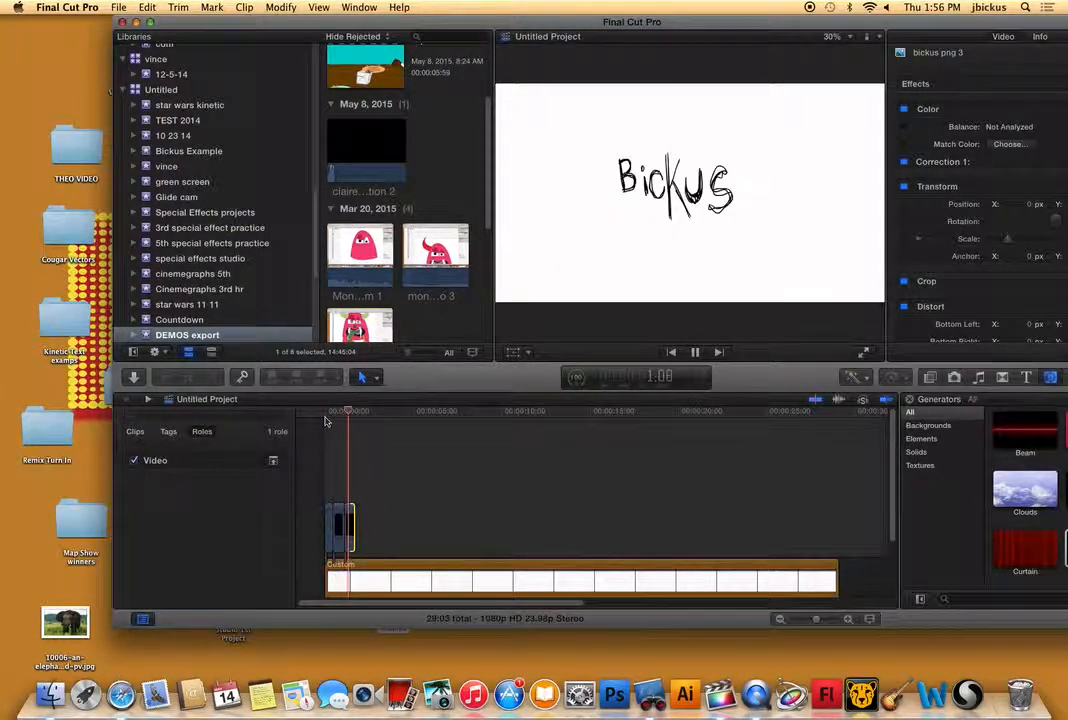
Trim bickus png 1 to 3 frames, shorten bickus png2 and bickus png 3 to a few frames each, and snap all three end to end.
drag(816, 619, 828, 620)
drag(429, 603, 277, 603)
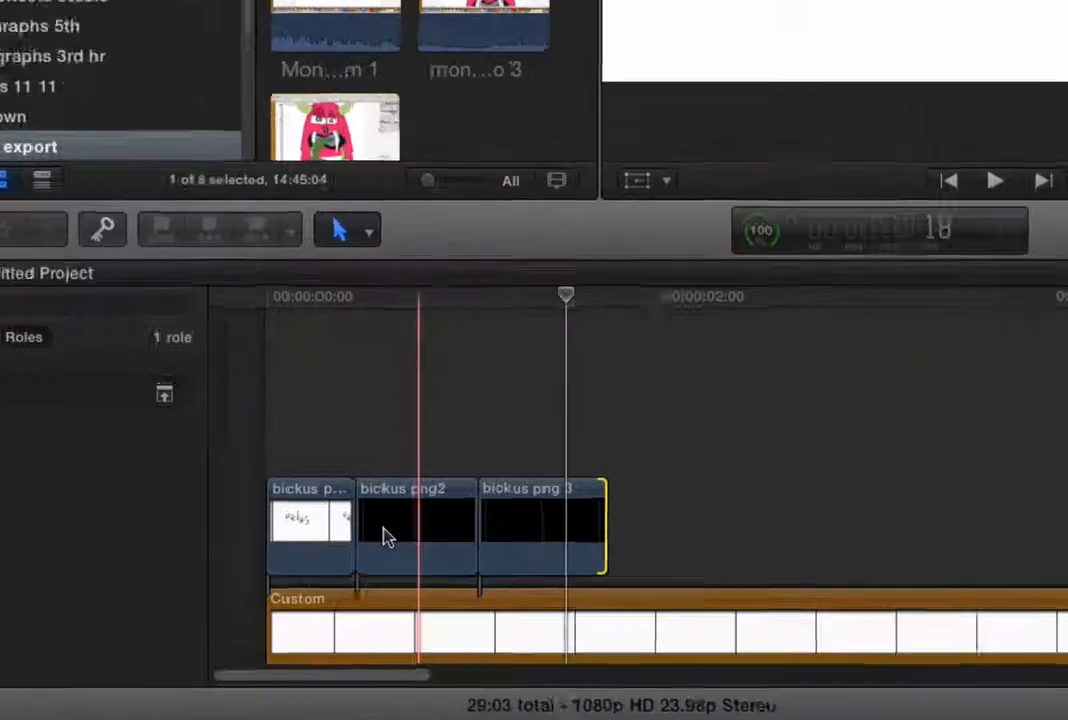
drag(340, 512, 257, 510)
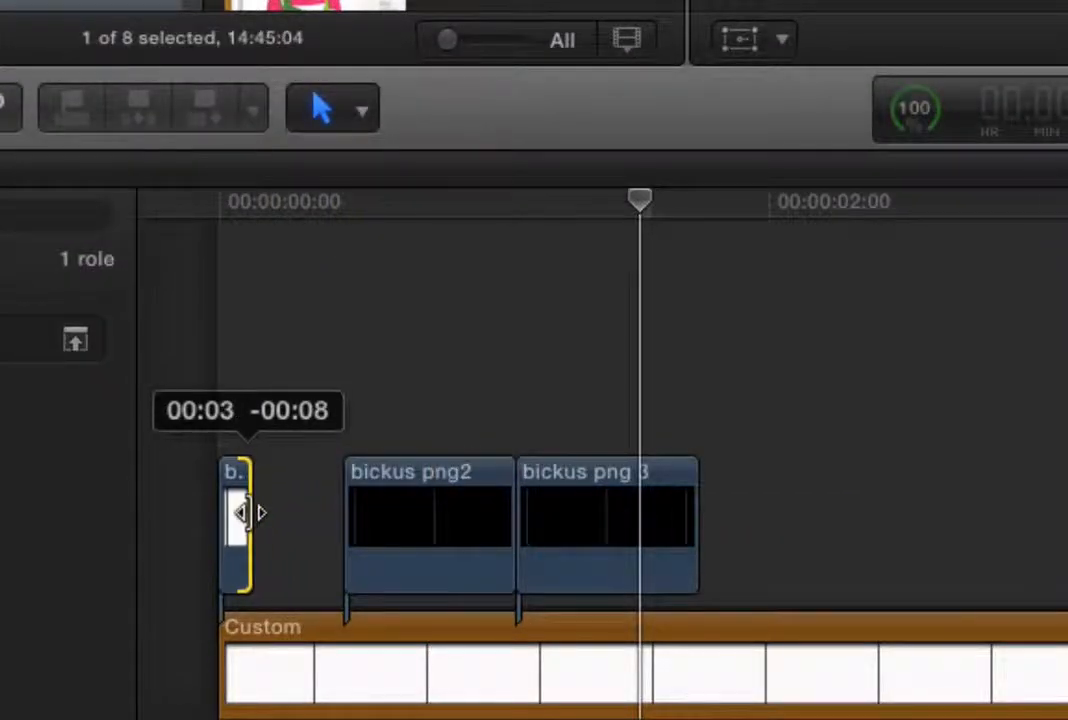
drag(425, 518, 334, 512)
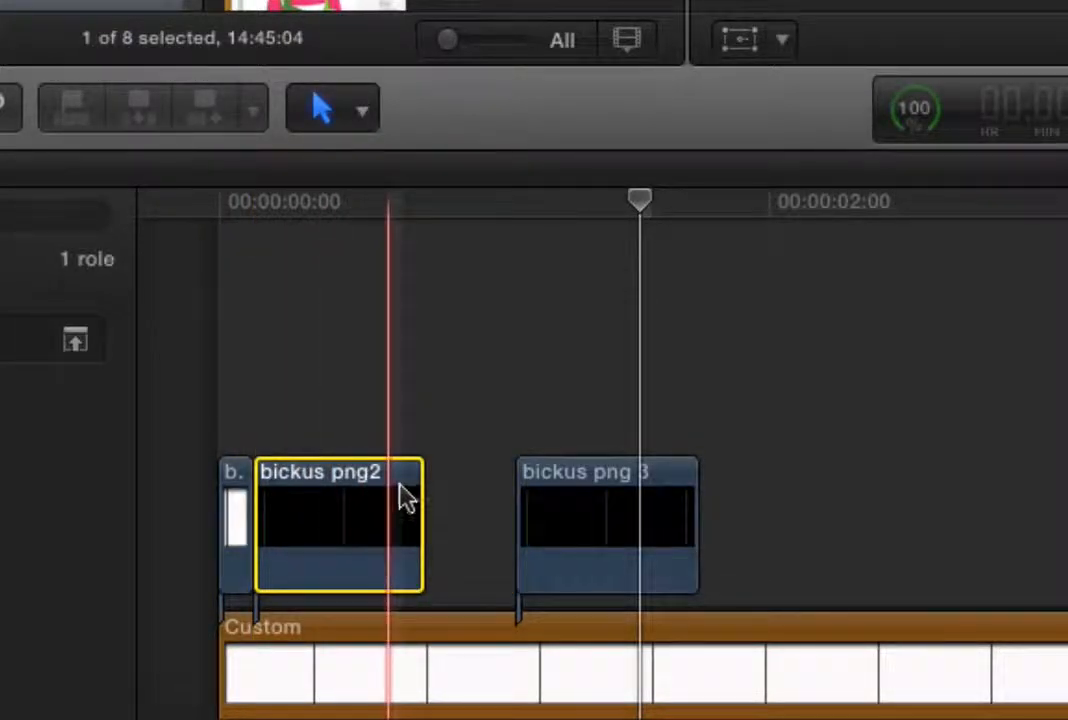
drag(414, 489, 283, 487)
drag(601, 505, 393, 513)
drag(474, 481, 327, 489)
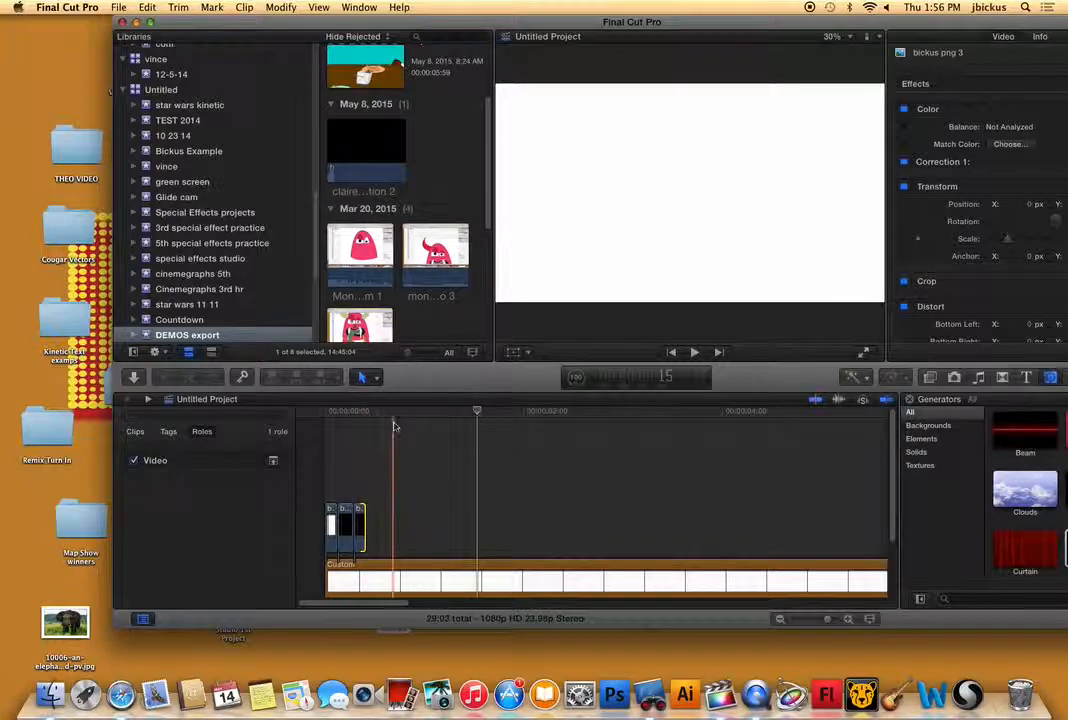
Play the shortened image sequence from the start, and return the playhead to the beginning.
click(315, 411)
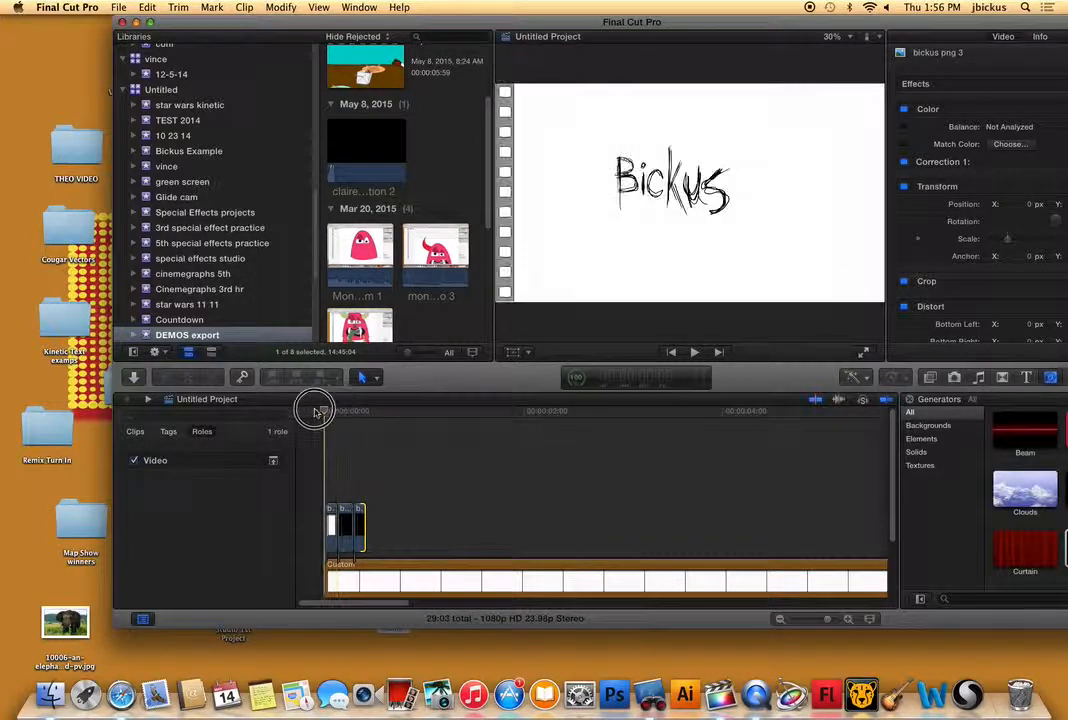
key(space)
key(space)
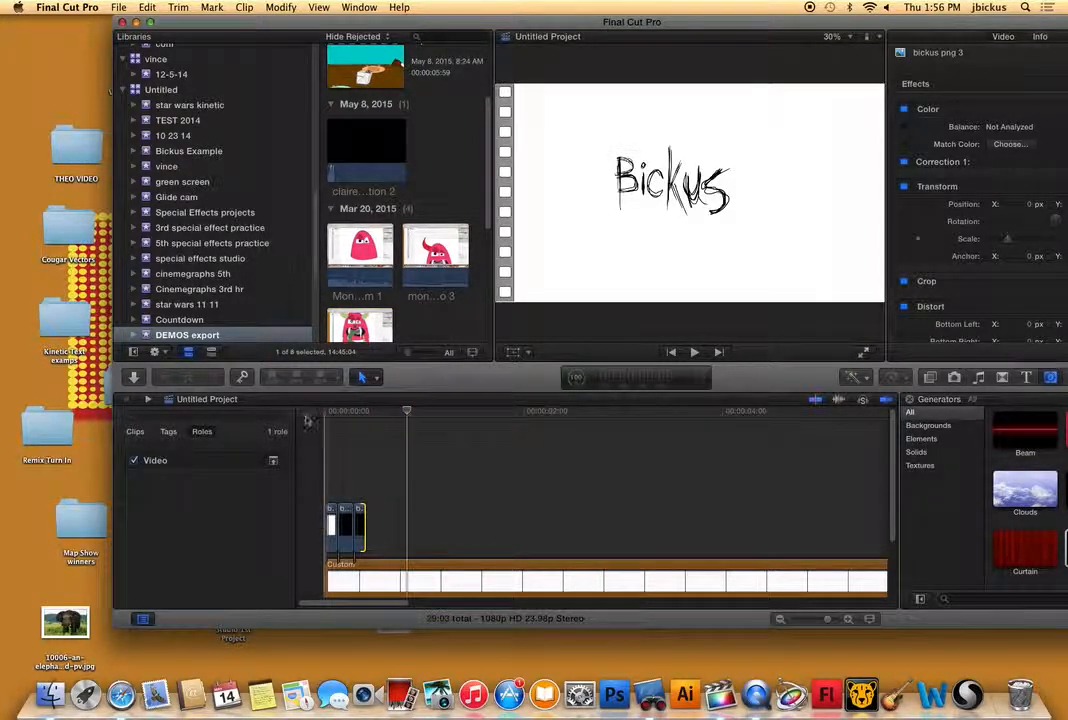
key(Home)
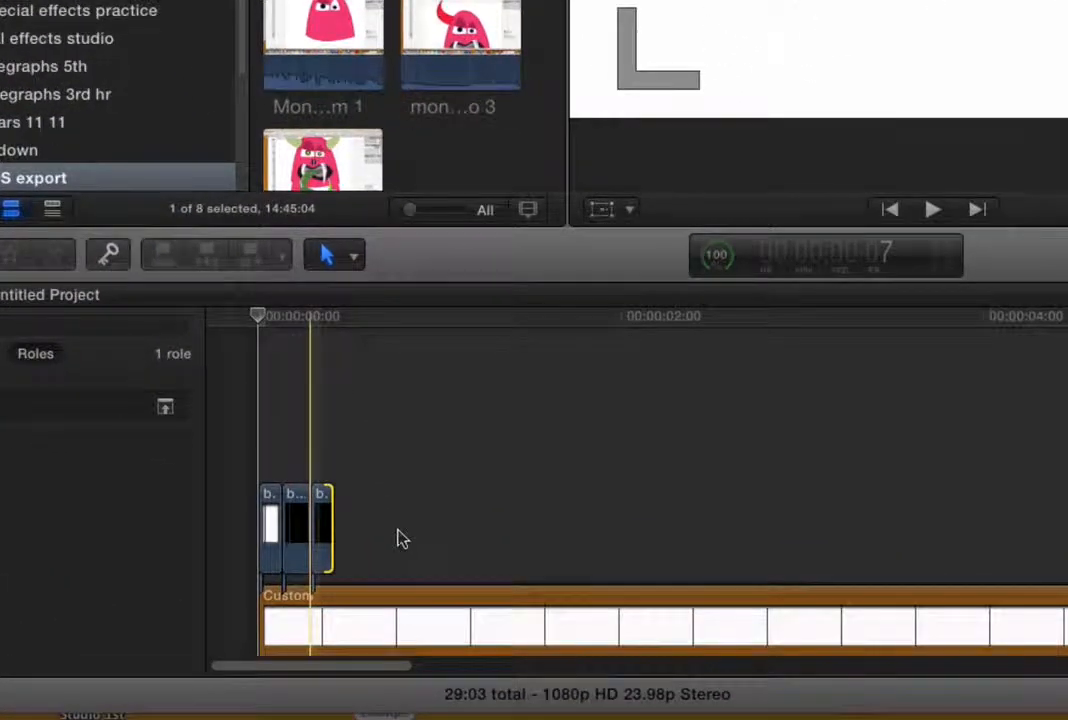
Combine the three bickus clips into a compound clip in the Prospect event, keeping the default name Untitled Project Clip 2.
drag(361, 528, 271, 505)
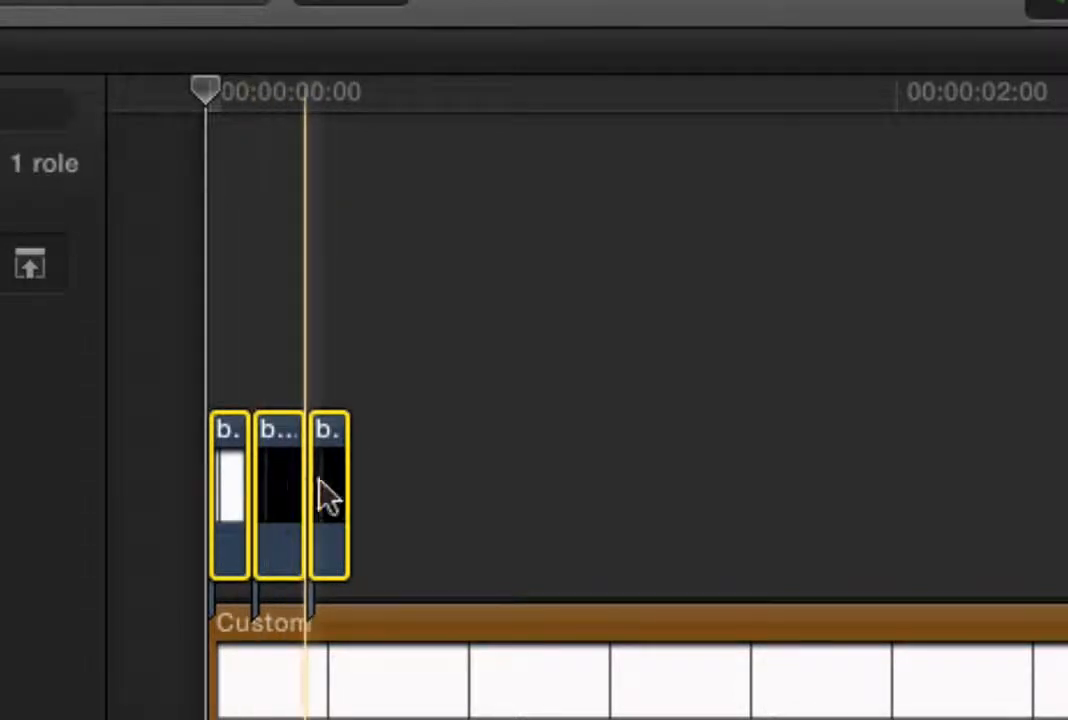
right_click(284, 467)
click(410, 372)
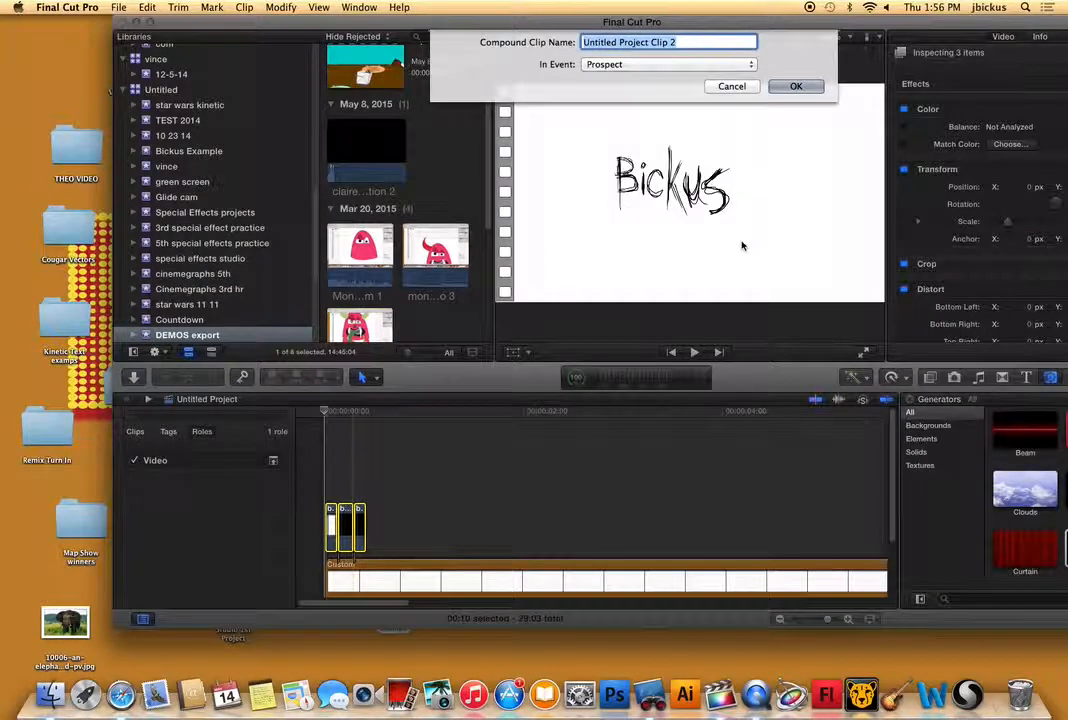
click(803, 90)
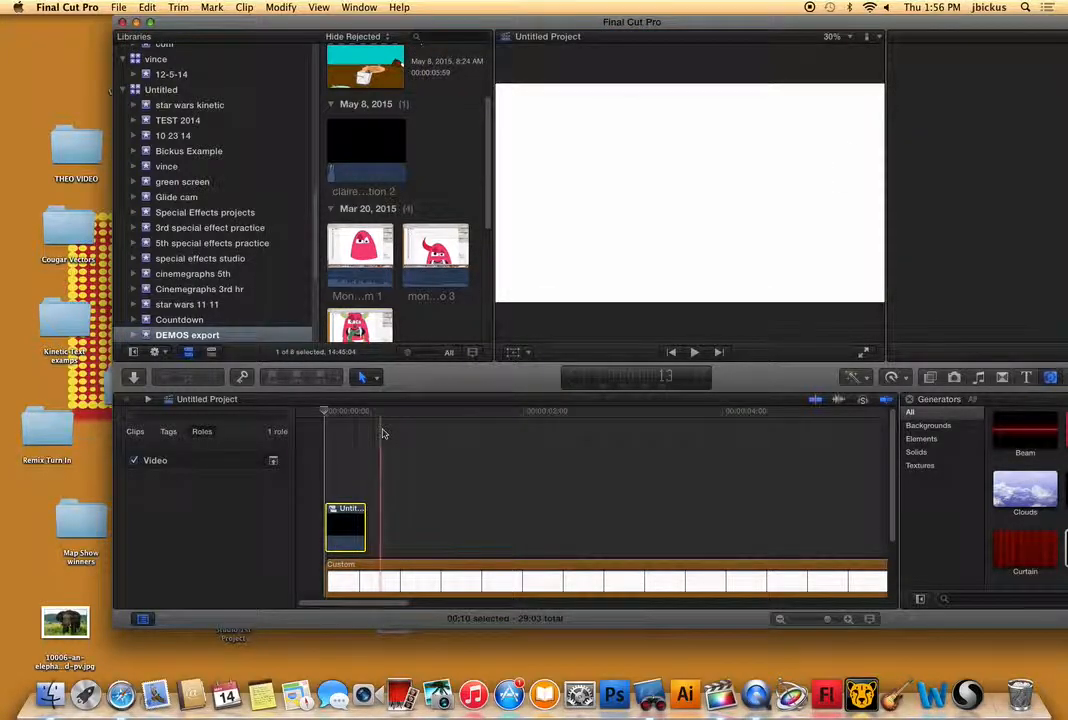
Duplicate the compound clip along the timeline until twelve instances sit end to end above the white background.
drag(345, 515, 803, 532)
key(Delete)
click(465, 530)
Play the repeated compound clips from the beginning of the timeline to check the animation.
click(327, 412)
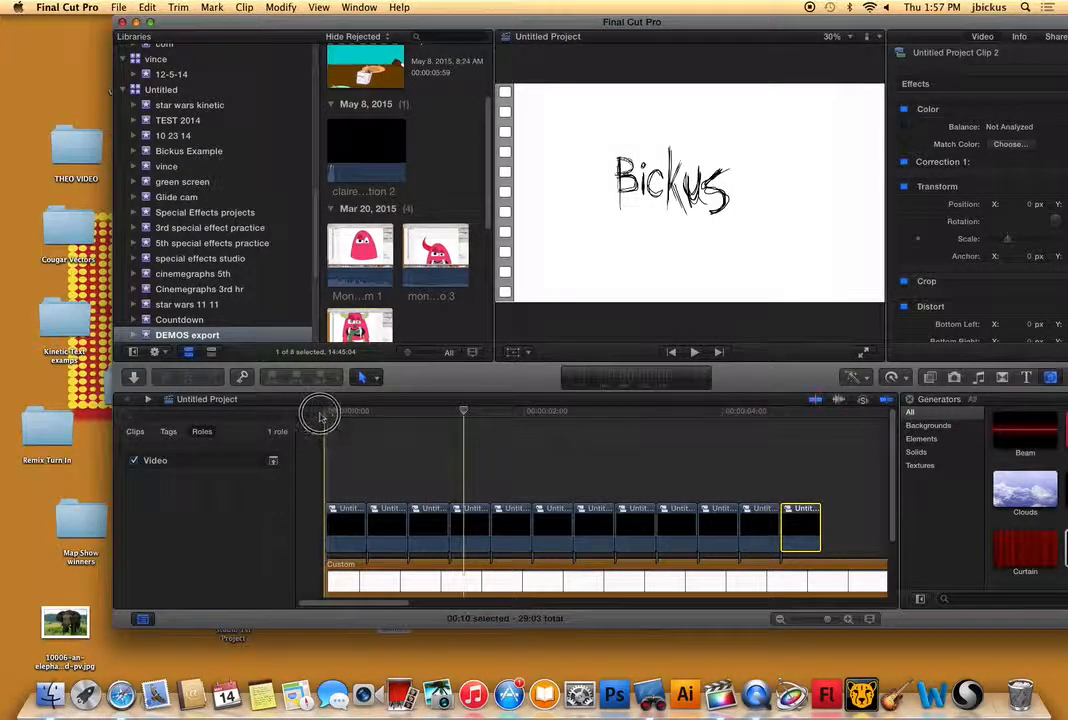
click(695, 353)
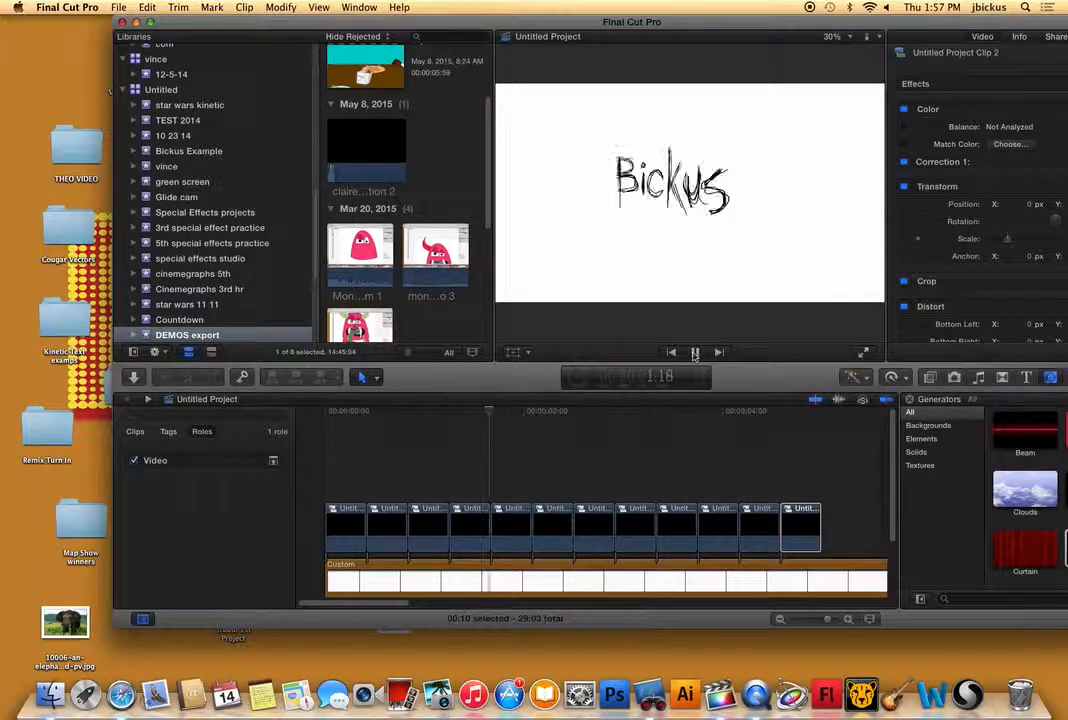
click(695, 353)
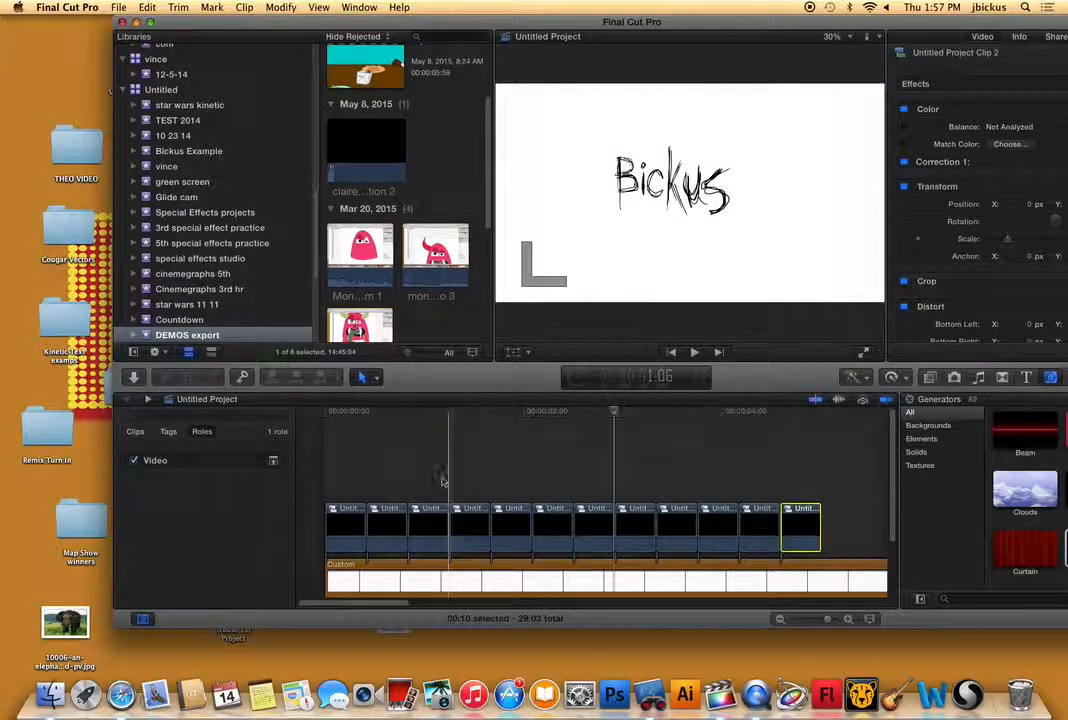
Combine all twelve clips above the white background into a compound clip in the Prospect event, keeping the default name Untitled Project Clip 3.
drag(346, 470, 785, 522)
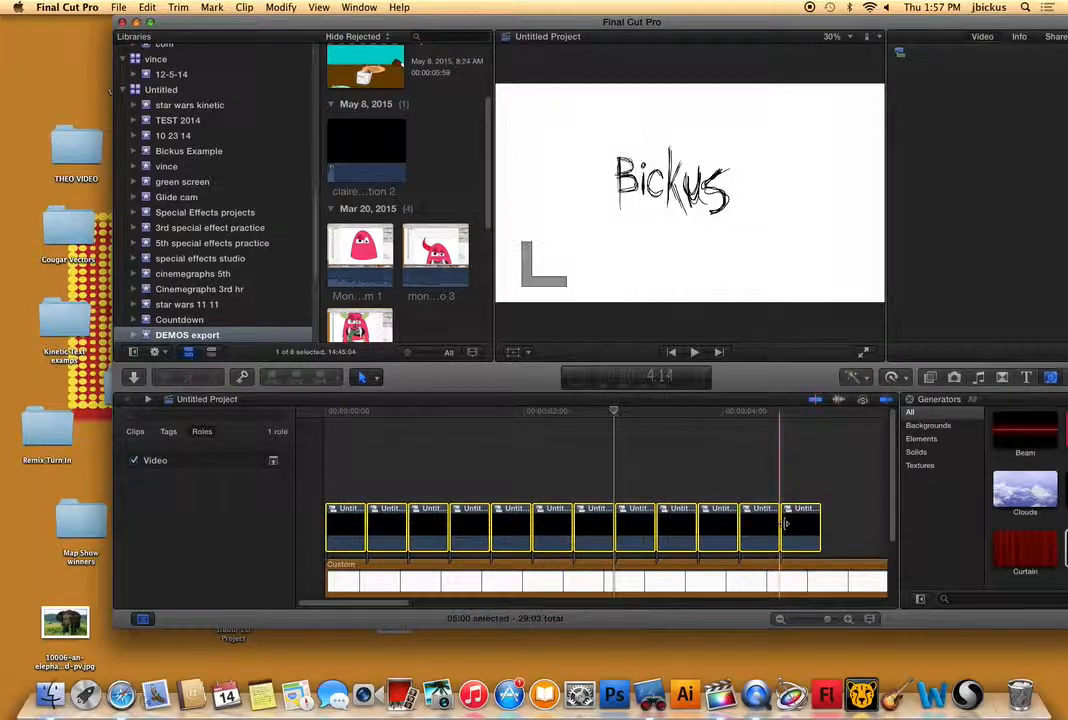
key(super+4)
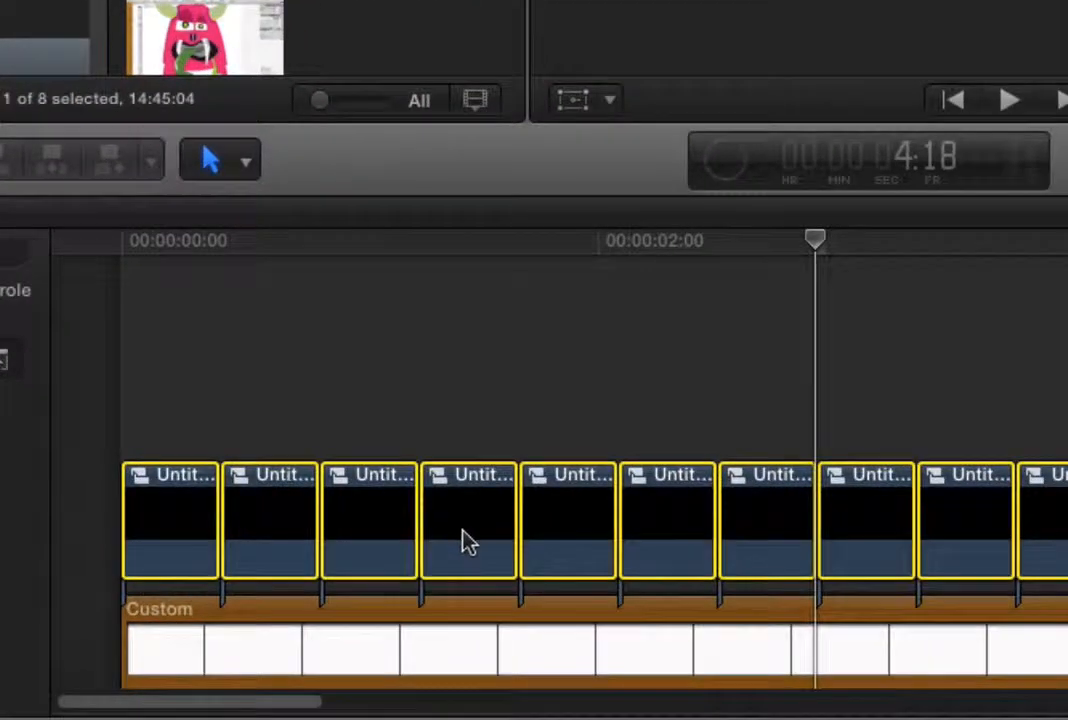
right_click(462, 521)
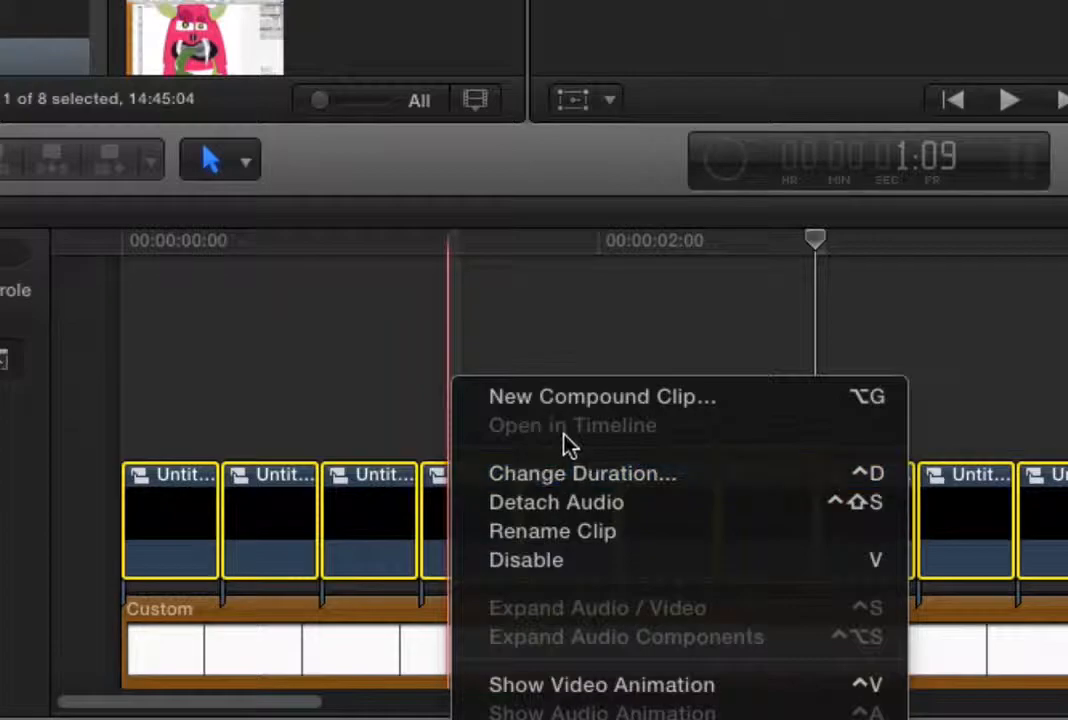
click(584, 400)
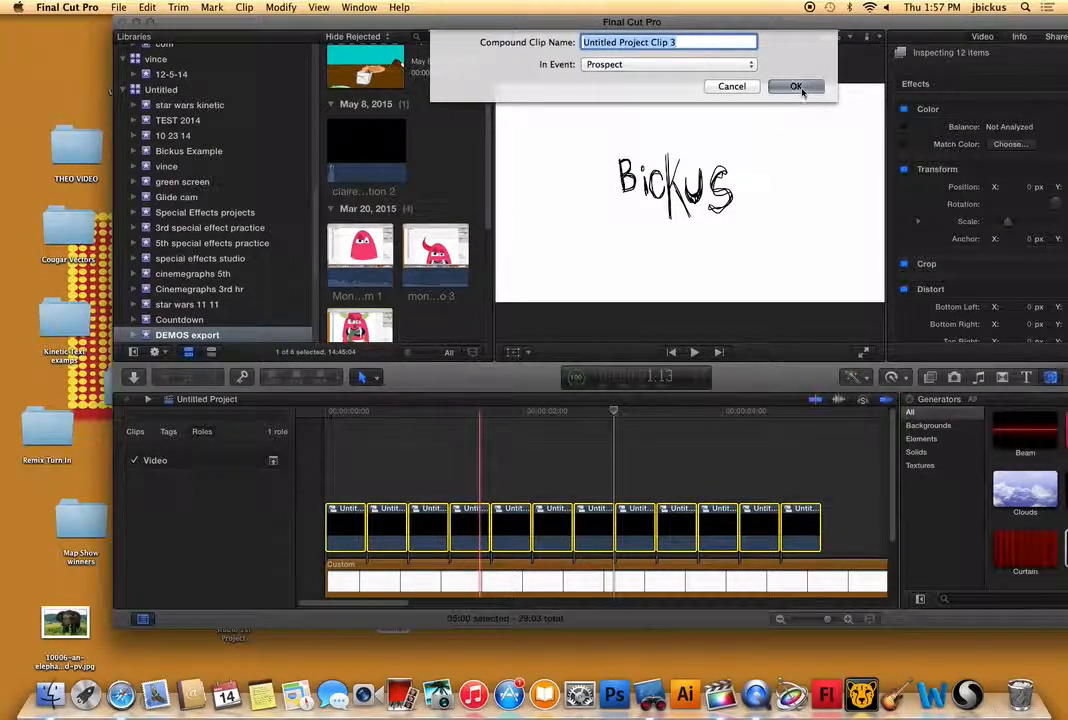
click(797, 87)
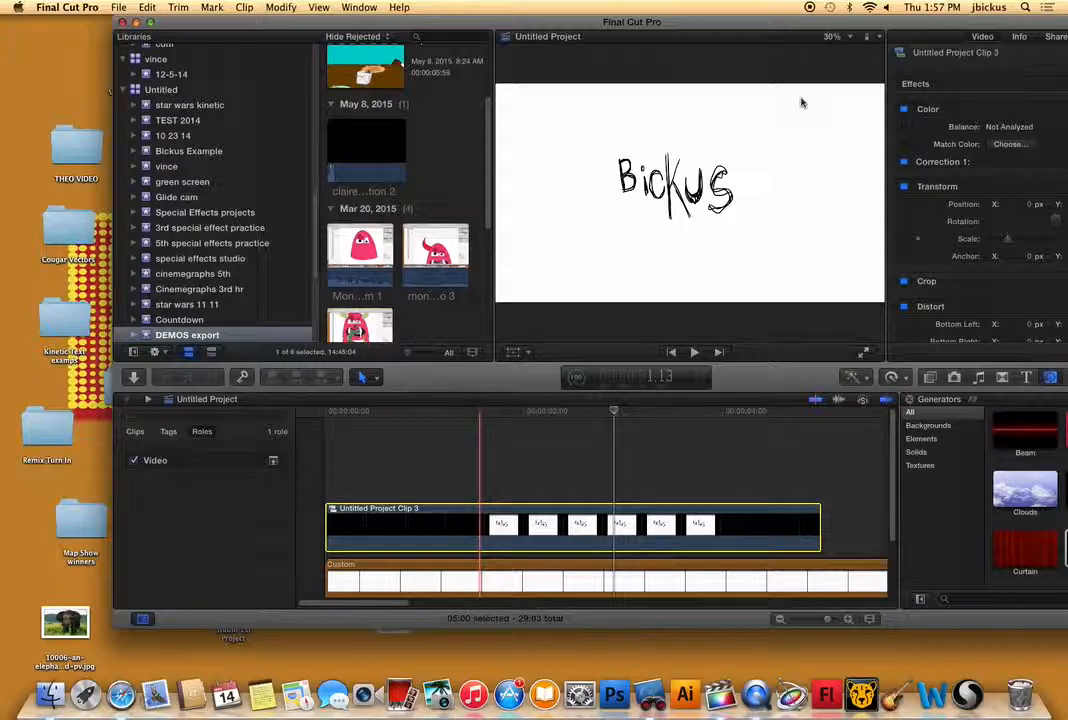
Set a transform keyframe on the compound clip at frame 2, and enlarge the logo to about 195% at 2:03.
drag(770, 28, 675, 34)
click(237, 416)
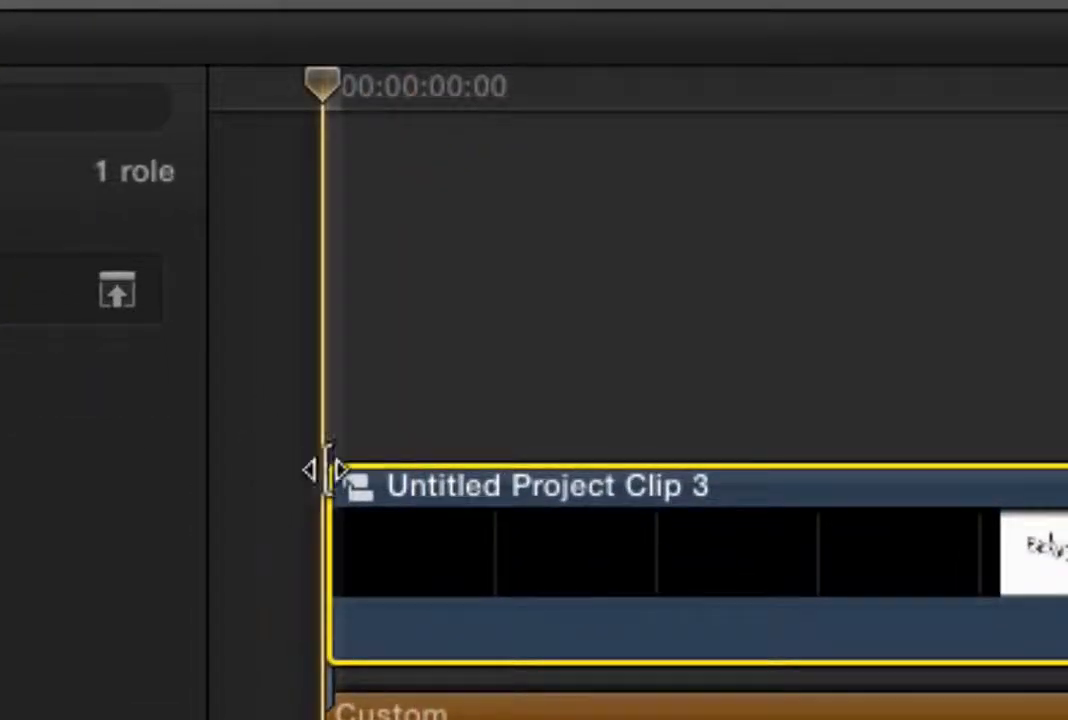
drag(388, 514, 376, 512)
drag(338, 93, 360, 100)
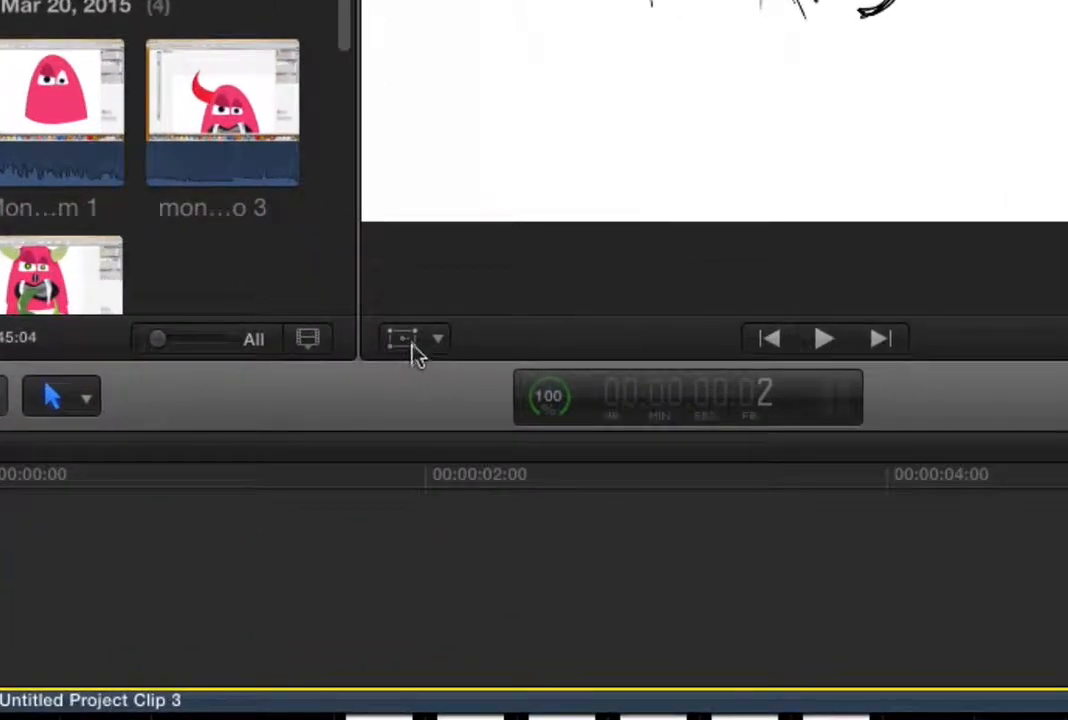
click(420, 357)
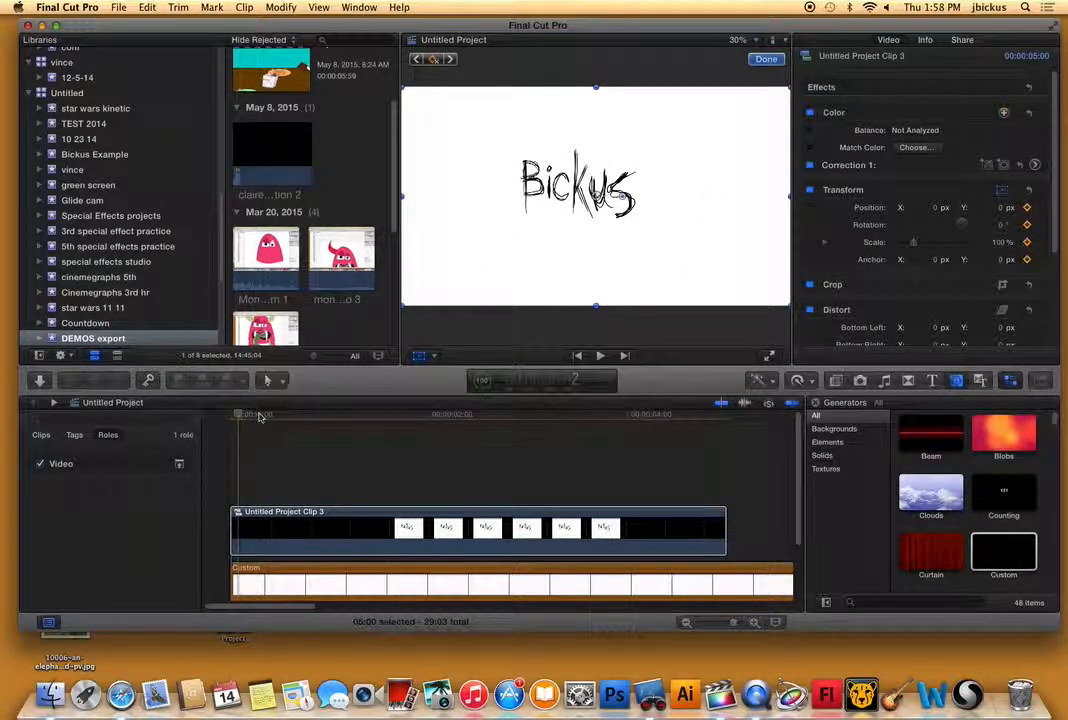
drag(240, 417, 445, 430)
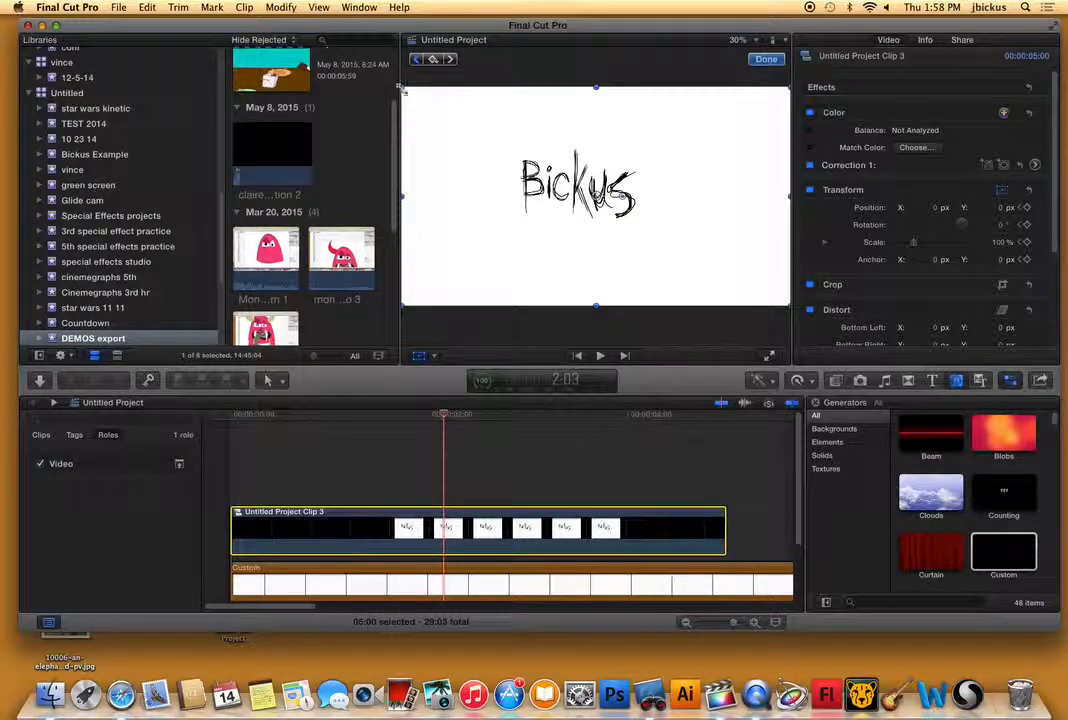
drag(403, 88, 205, 20)
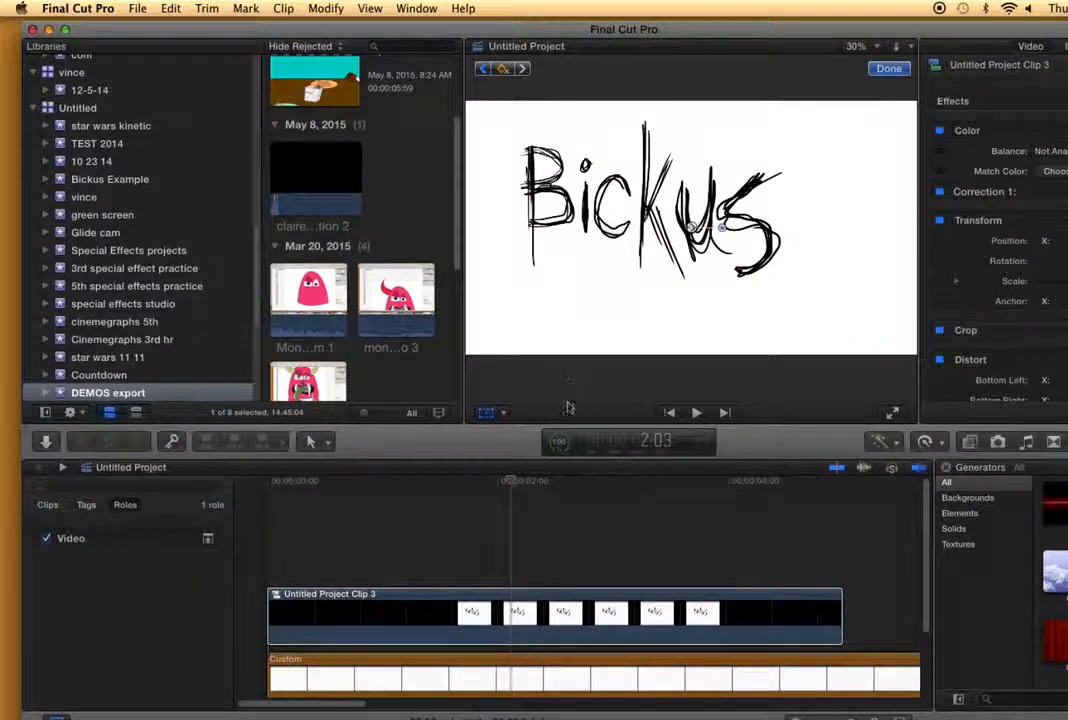
Keyframe the logo's rotation every few frames from 2:05 onward, tilting it alternately one way and the other to make it wobble.
drag(512, 482, 523, 482)
click(503, 70)
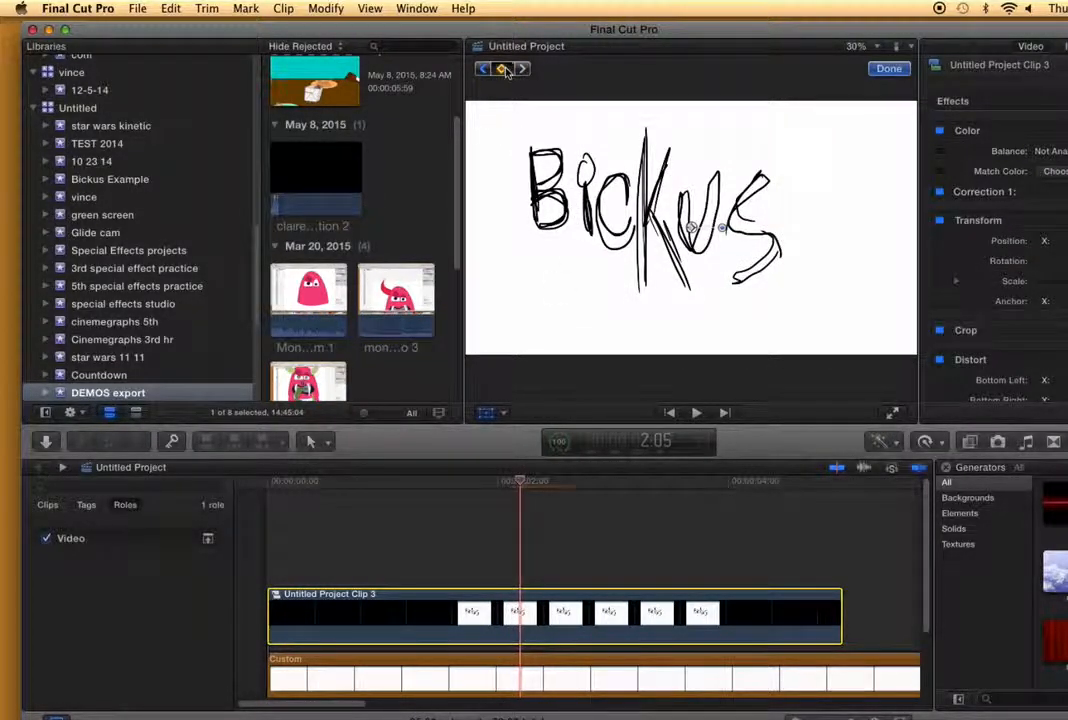
drag(723, 229, 722, 222)
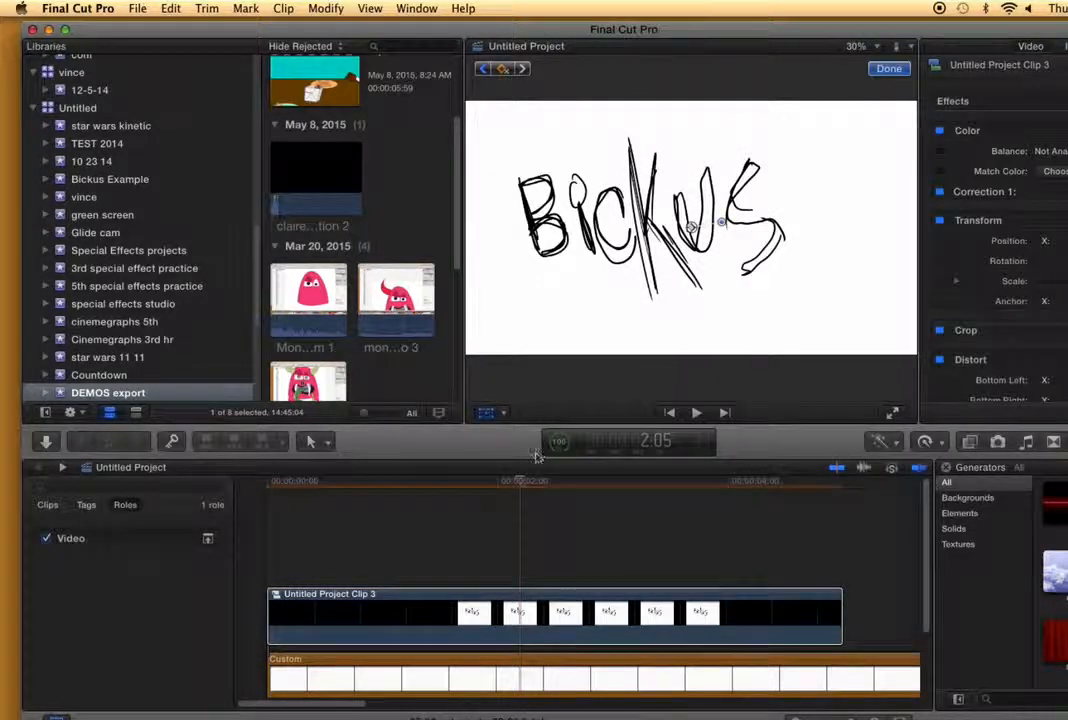
drag(521, 483, 534, 485)
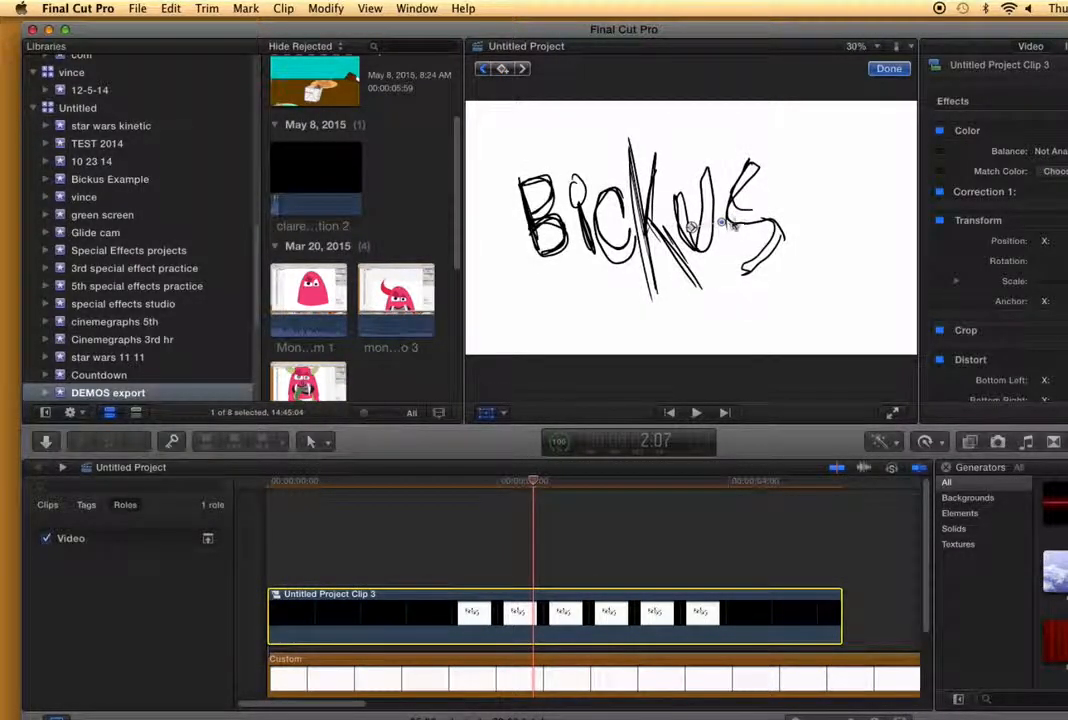
drag(723, 222, 722, 234)
drag(537, 484, 546, 483)
drag(722, 234, 721, 238)
click(548, 485)
click(559, 484)
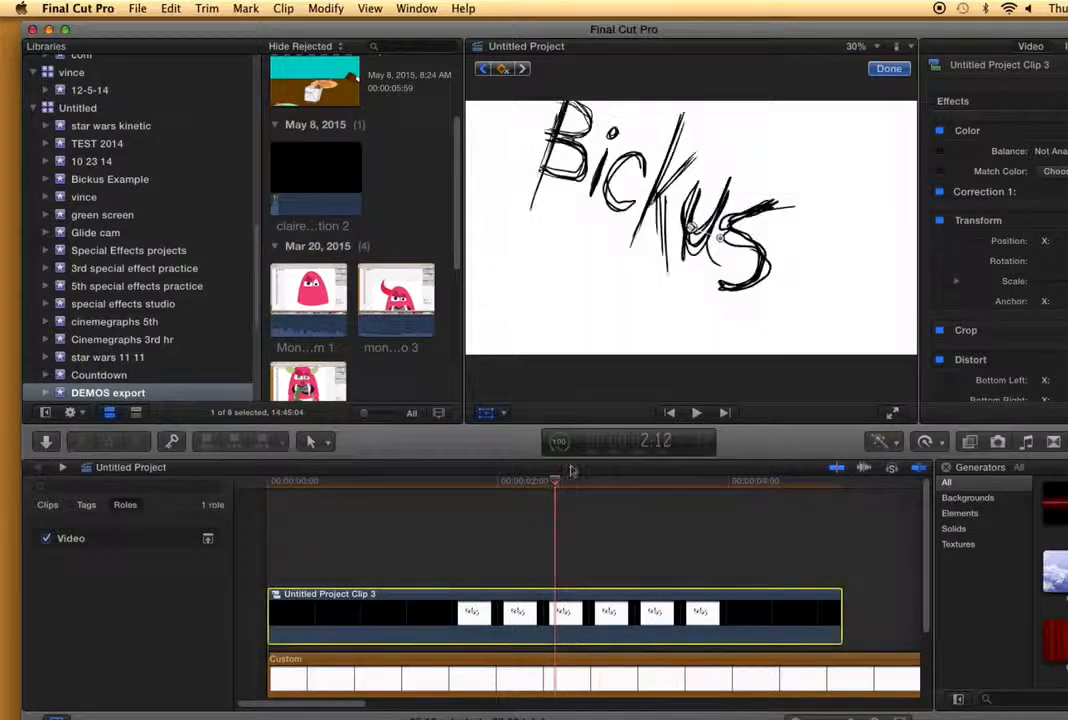
mouse_move(725, 239)
mouse_down()
mouse_move(728, 222)
mouse_move(722, 232)
mouse_up()
Move the logo out of the frame beyond its upper-right corner at 3:19, so that it exits diagonally.
click(564, 486)
drag(562, 488, 710, 481)
drag(630, 203, 890, 55)
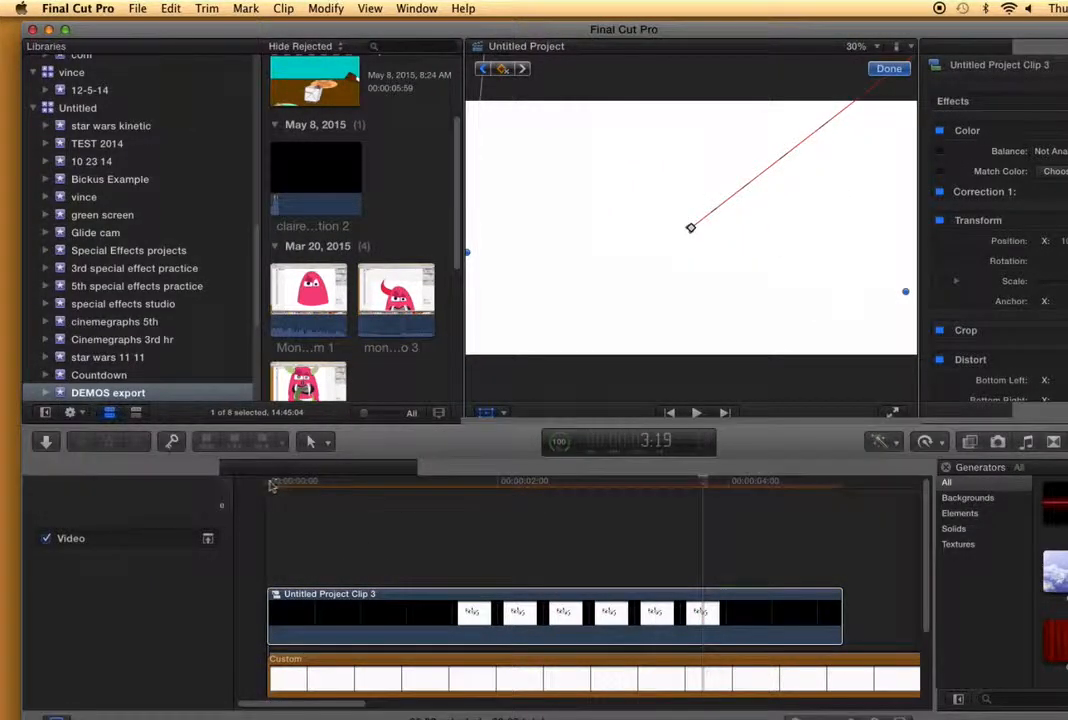
Play the transform animation from the start, and scrub through the enlargement and wobble up to 2:20.
click(250, 485)
key(space)
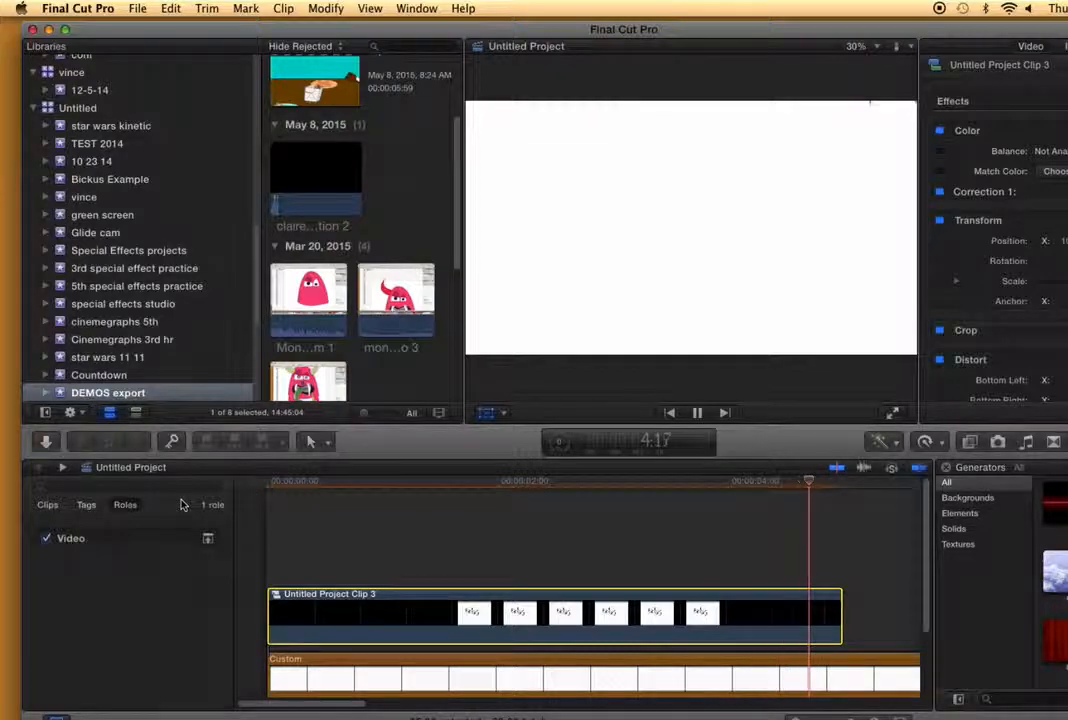
key(space)
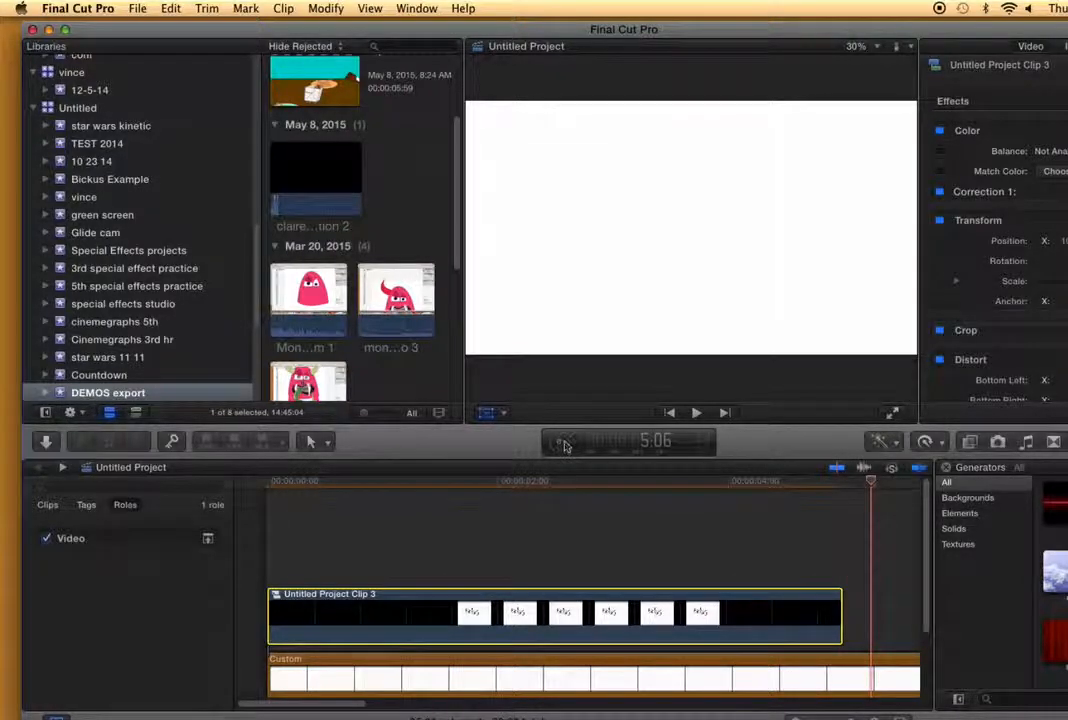
click(263, 482)
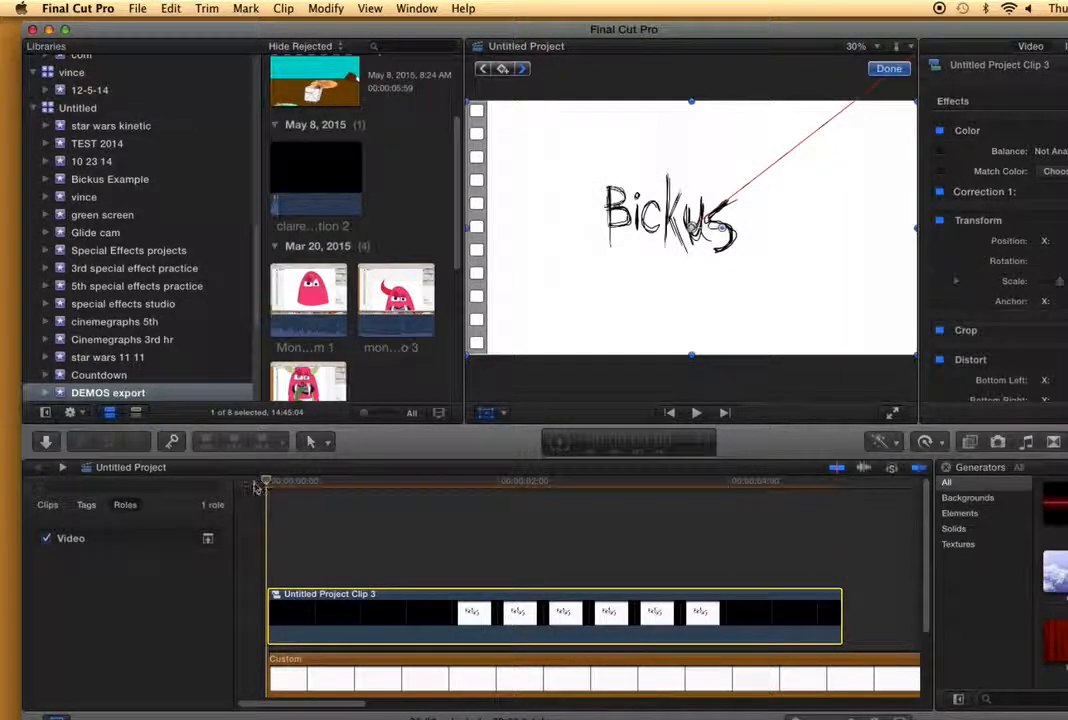
drag(267, 487, 386, 497)
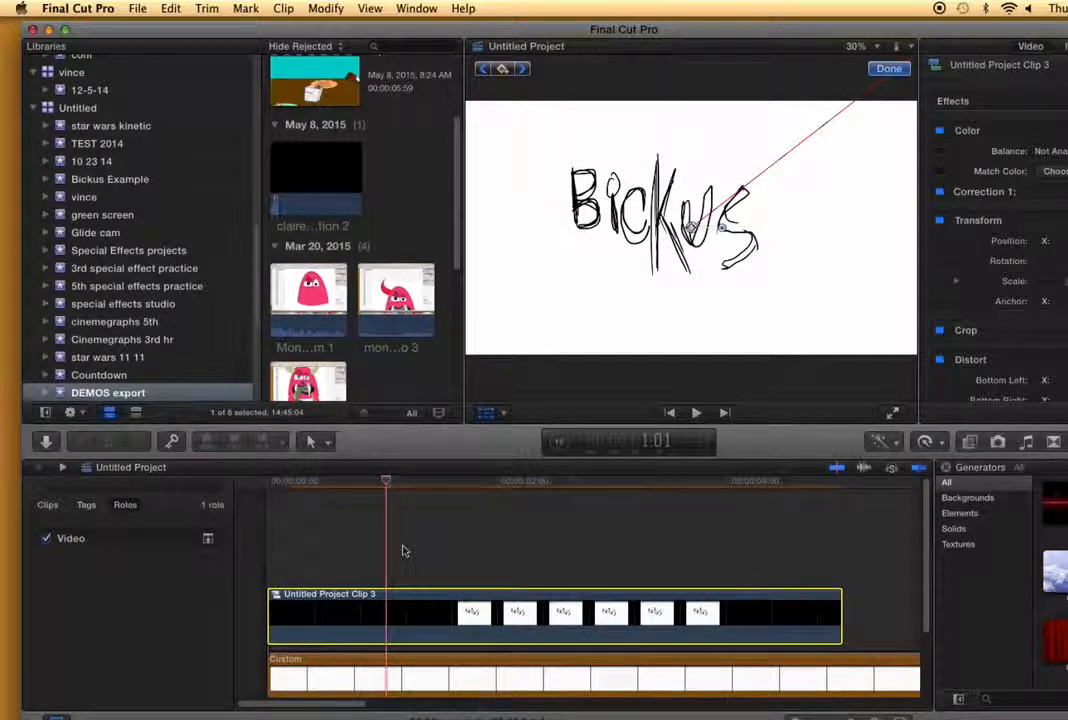
drag(390, 485, 582, 470)
Show the compound clip's video animation, and shift its first transform keyframe to just after the one-second mark.
right_click(318, 615)
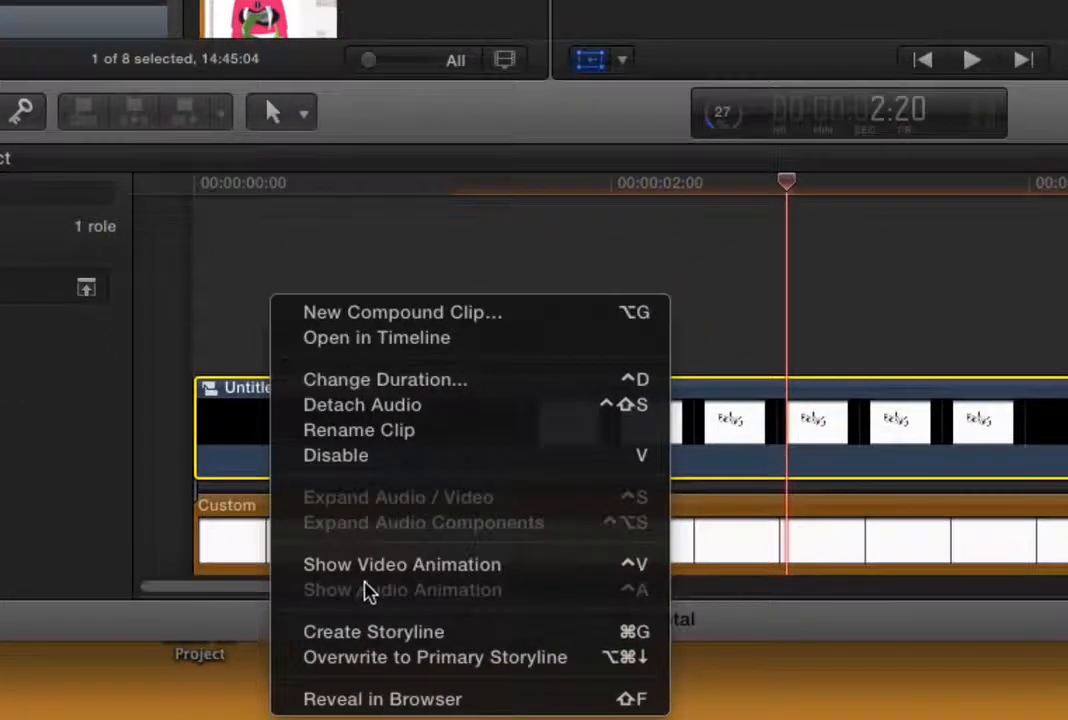
click(362, 617)
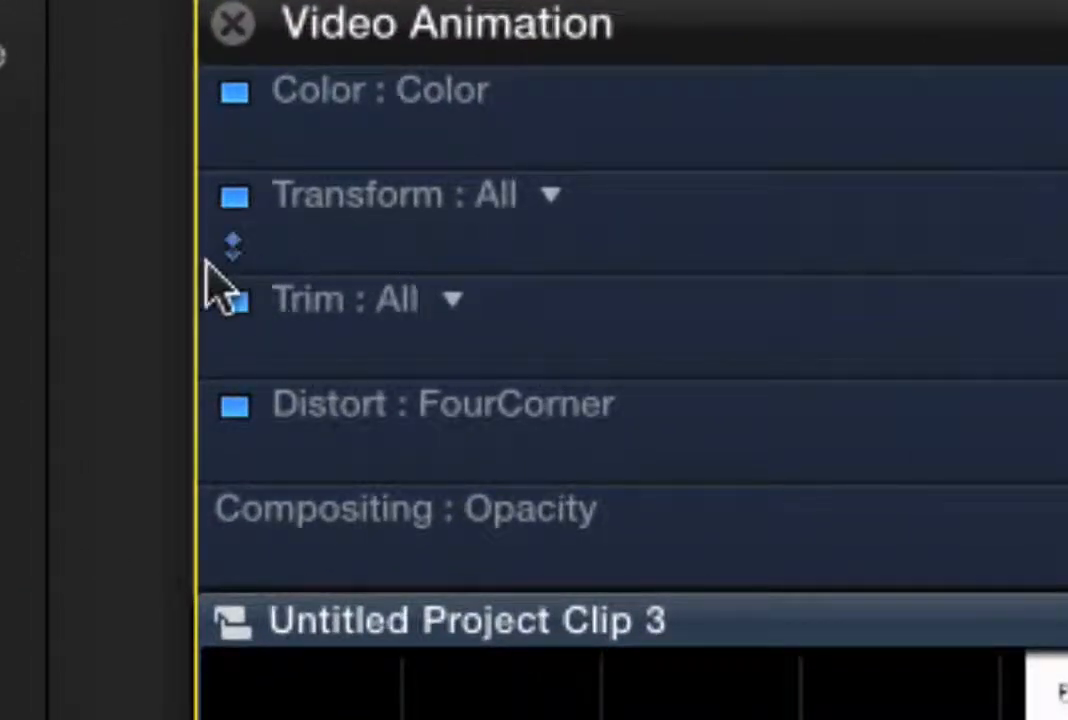
alt+click(233, 246)
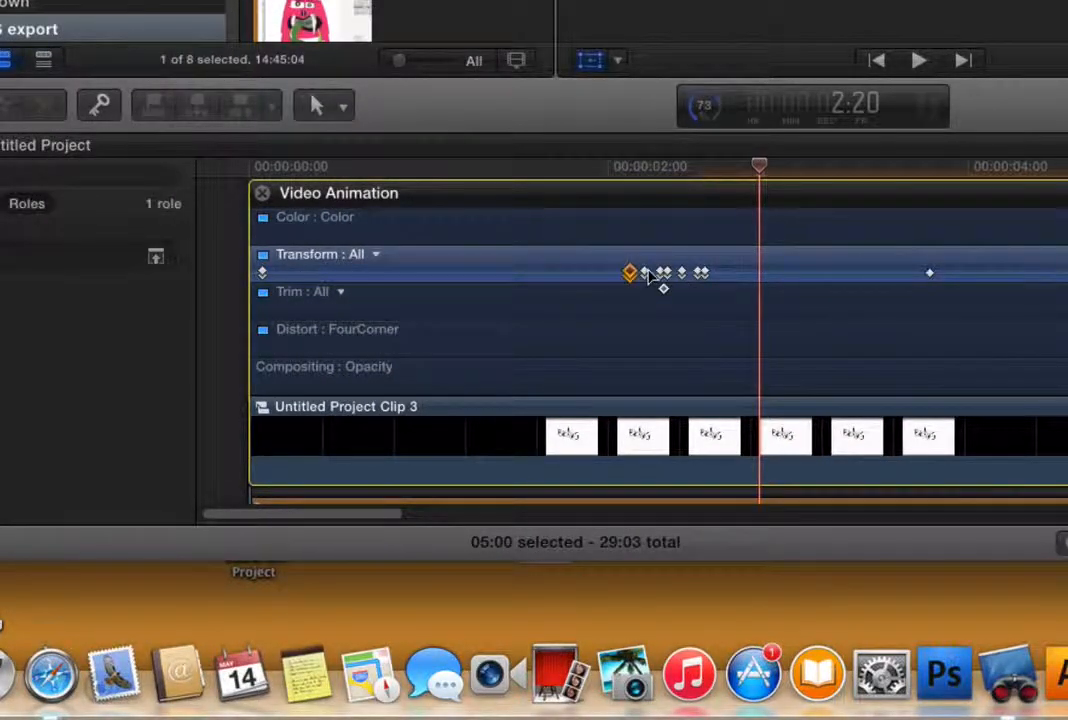
click(662, 273)
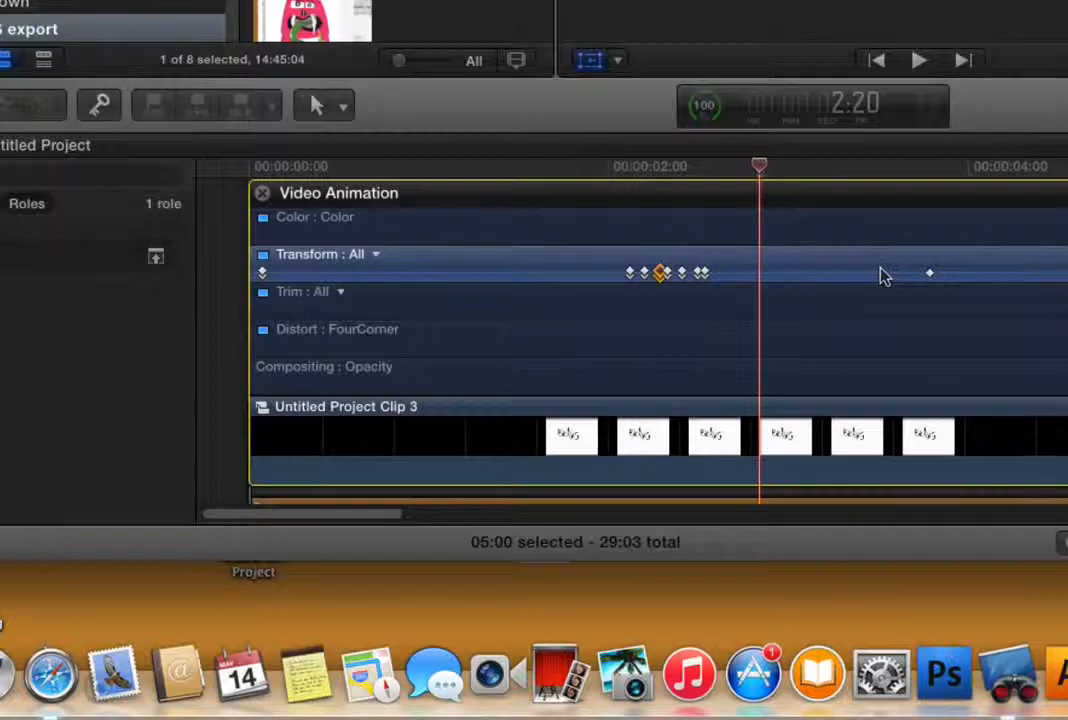
drag(263, 273, 448, 274)
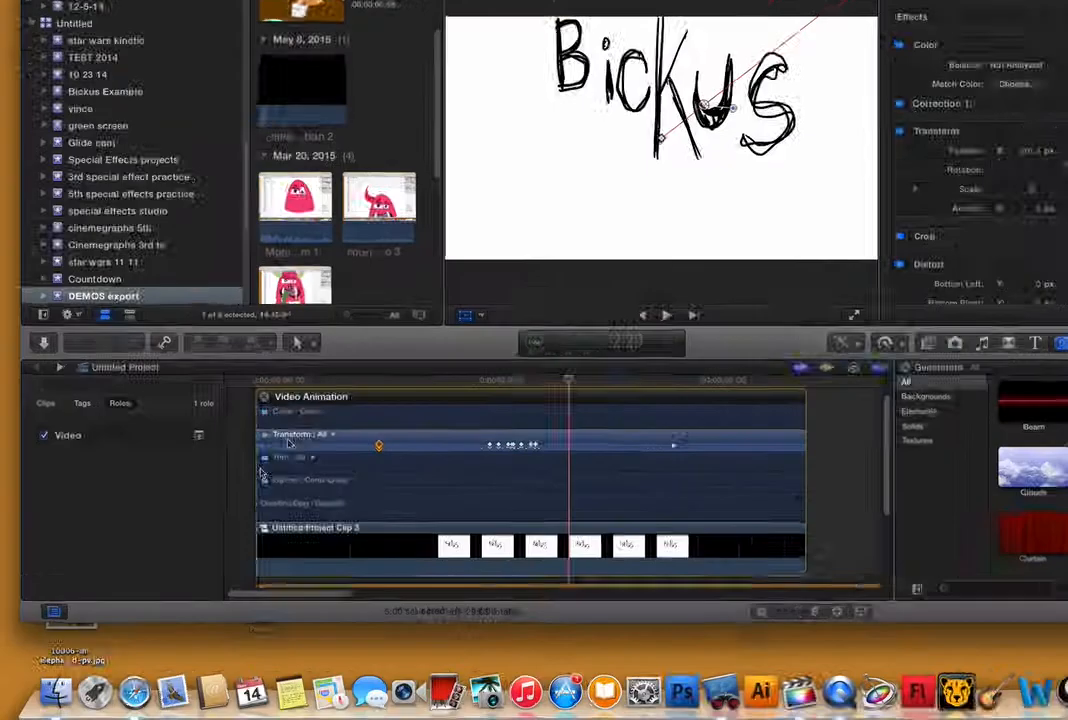
Play the retimed logo animation from the beginning, and return the playhead to the start.
drag(280, 385, 244, 386)
key(space)
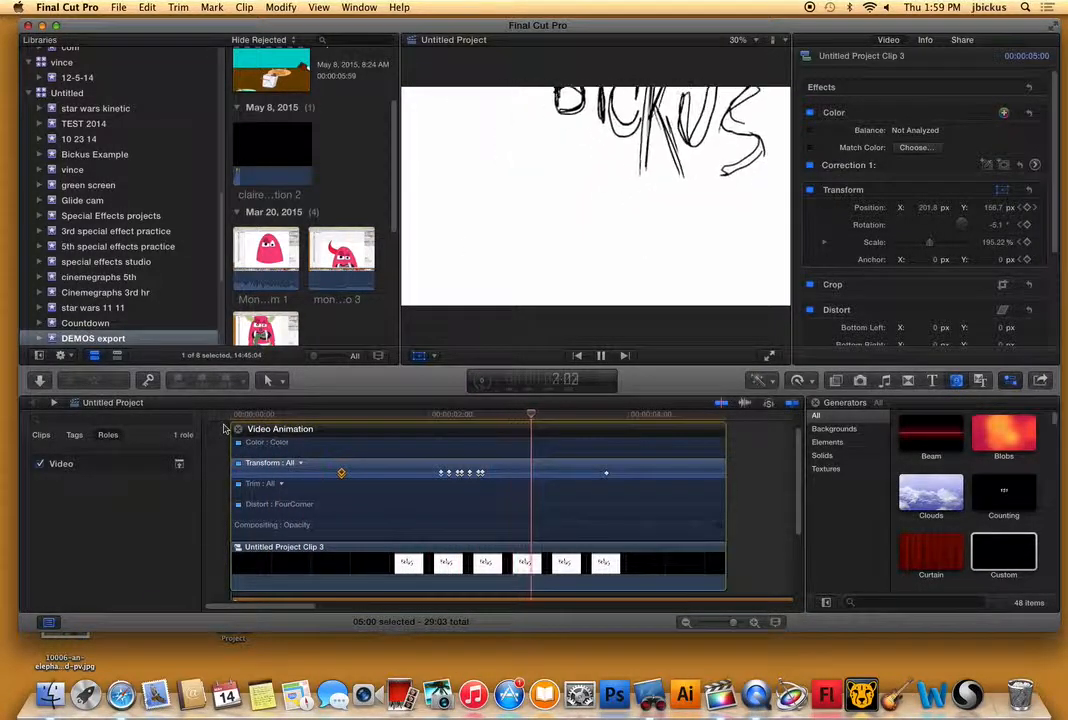
key(space)
click(228, 413)
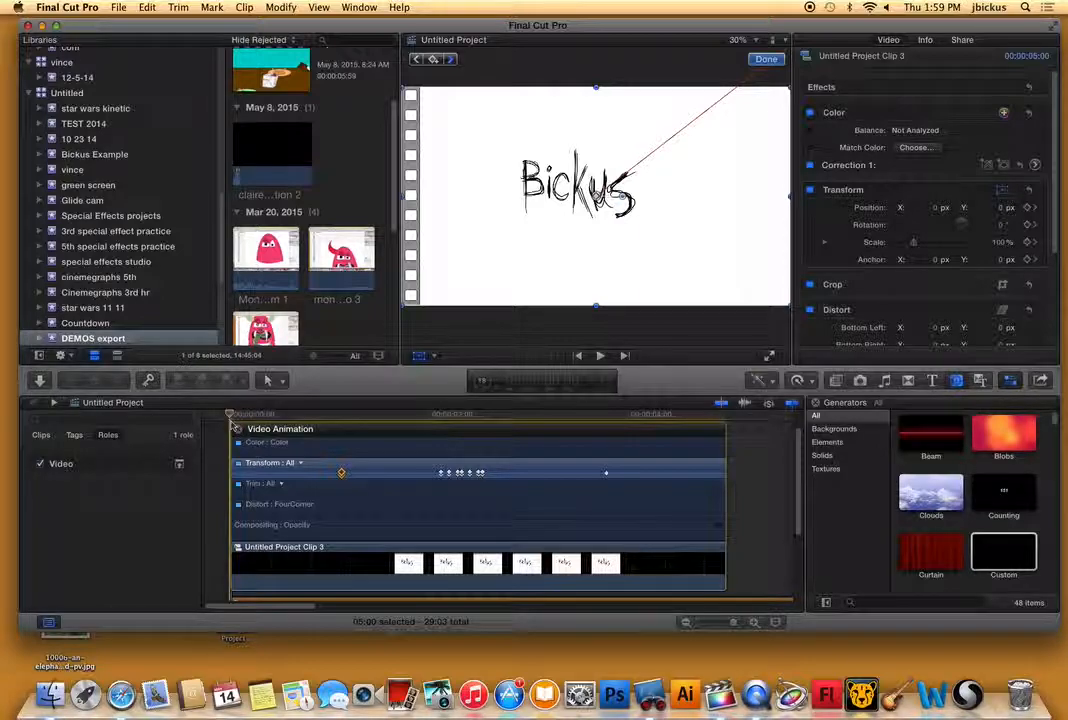
click(231, 415)
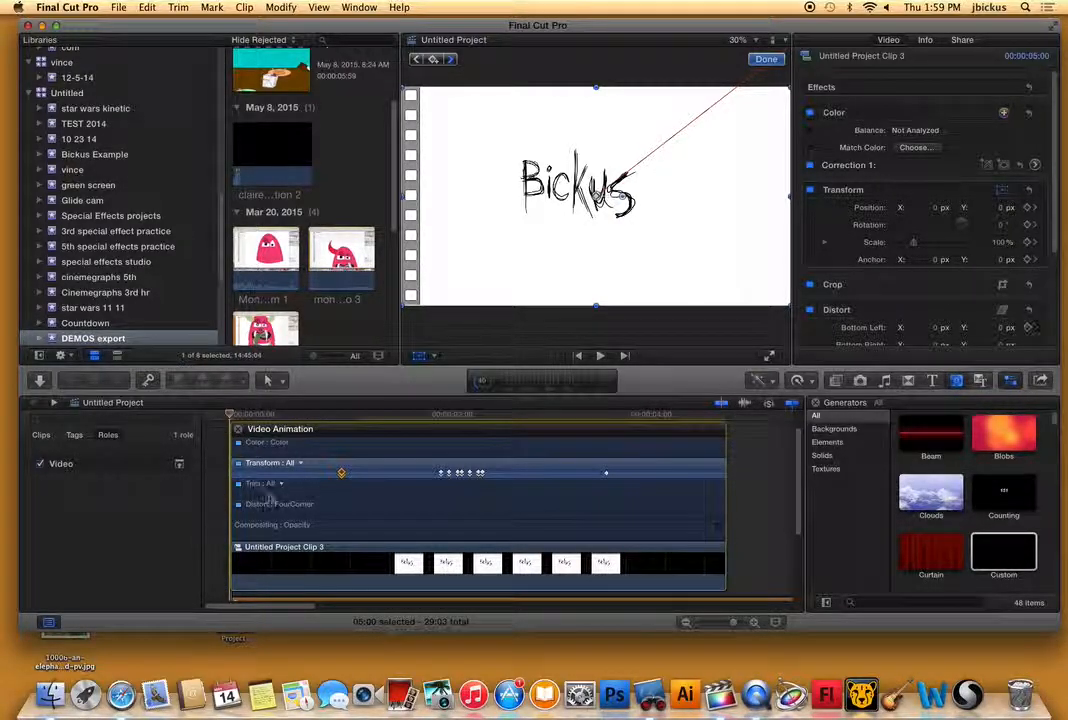
Add an opacity keyframe at the start of the compound clip, and set its opacity to 0%.
click(266, 565)
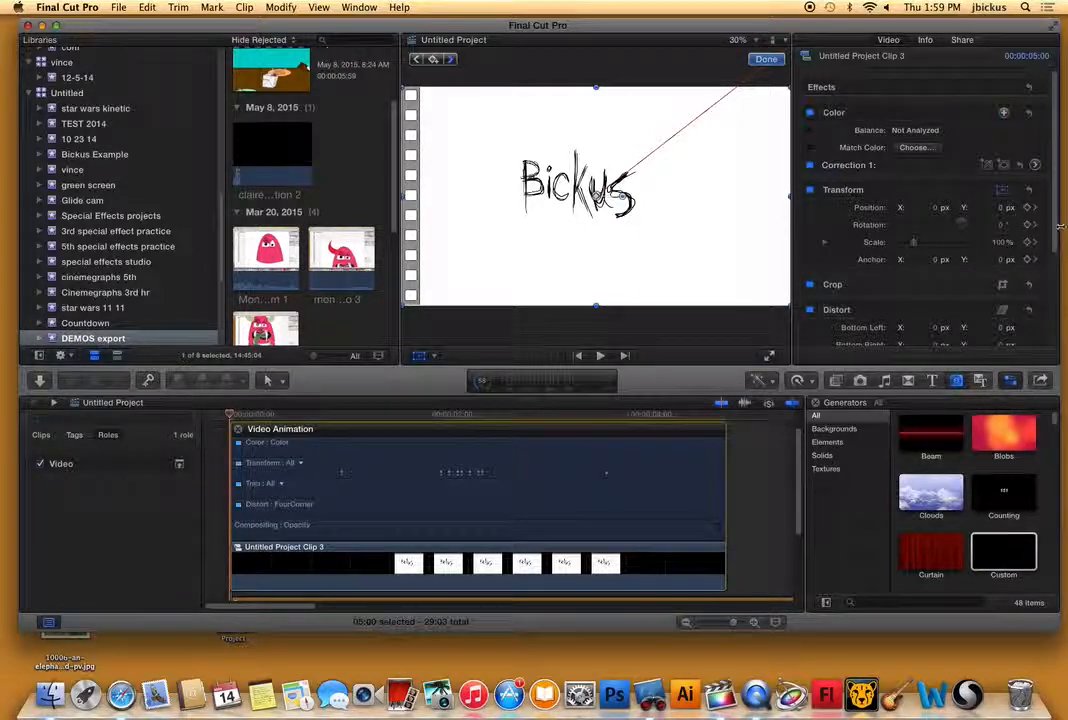
scroll(1049, 286, down, 3)
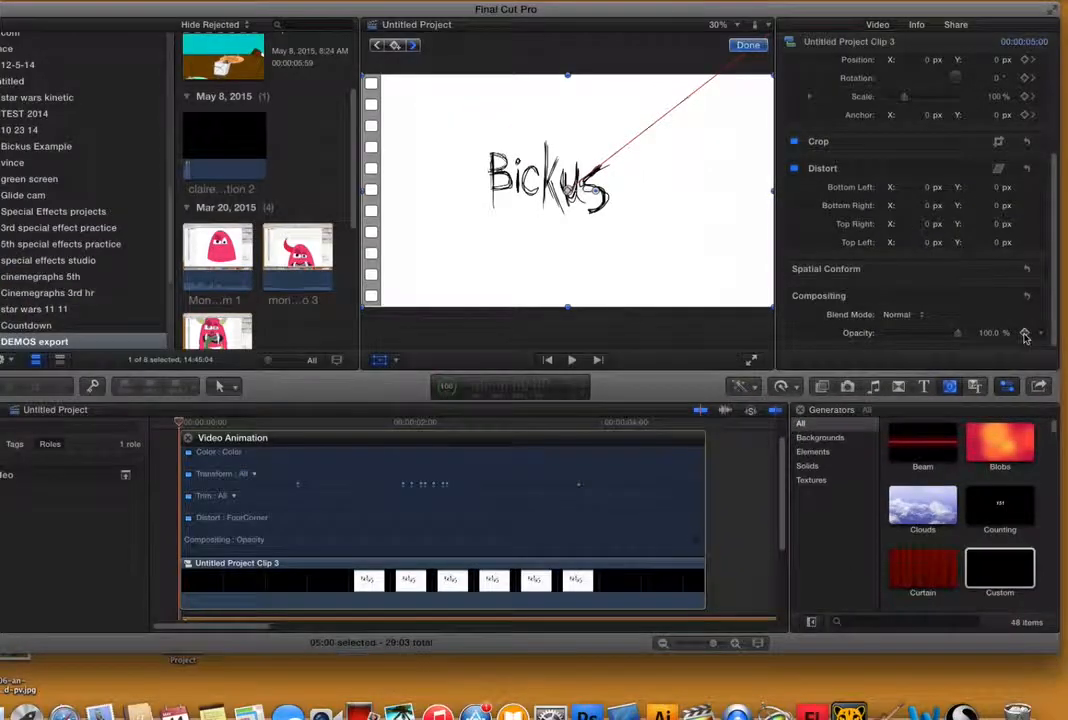
click(1024, 334)
drag(967, 333, 868, 342)
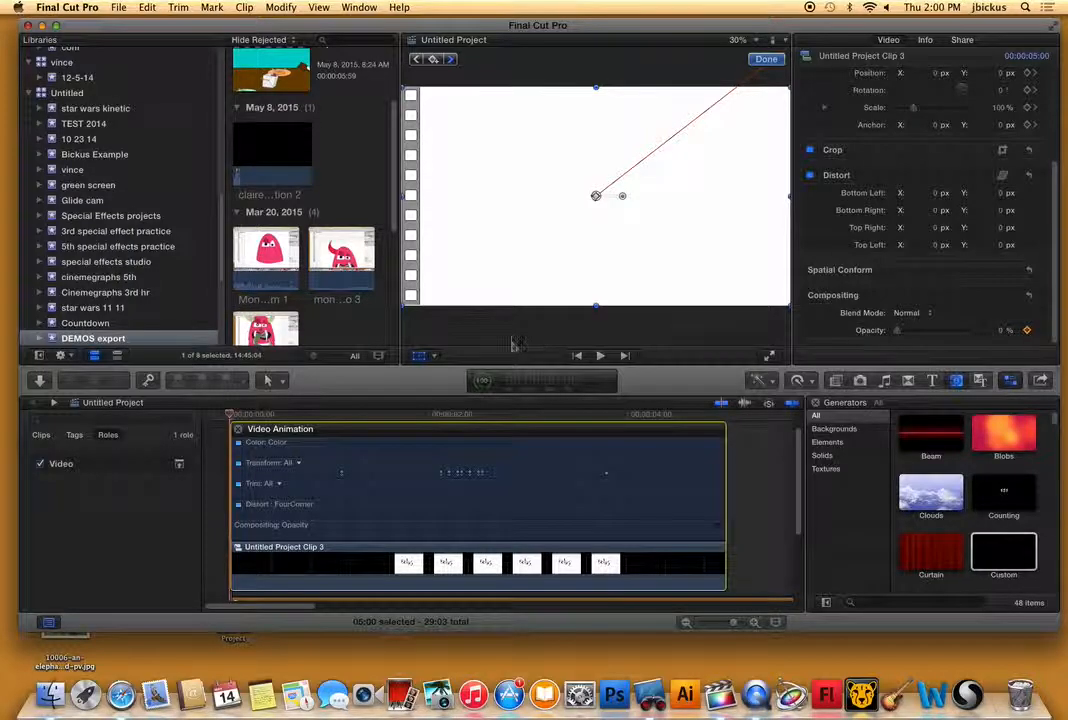
Keyframe the compound clip's opacity at 1:00, raising it to full, and play the fade-in from the start.
drag(228, 411, 329, 415)
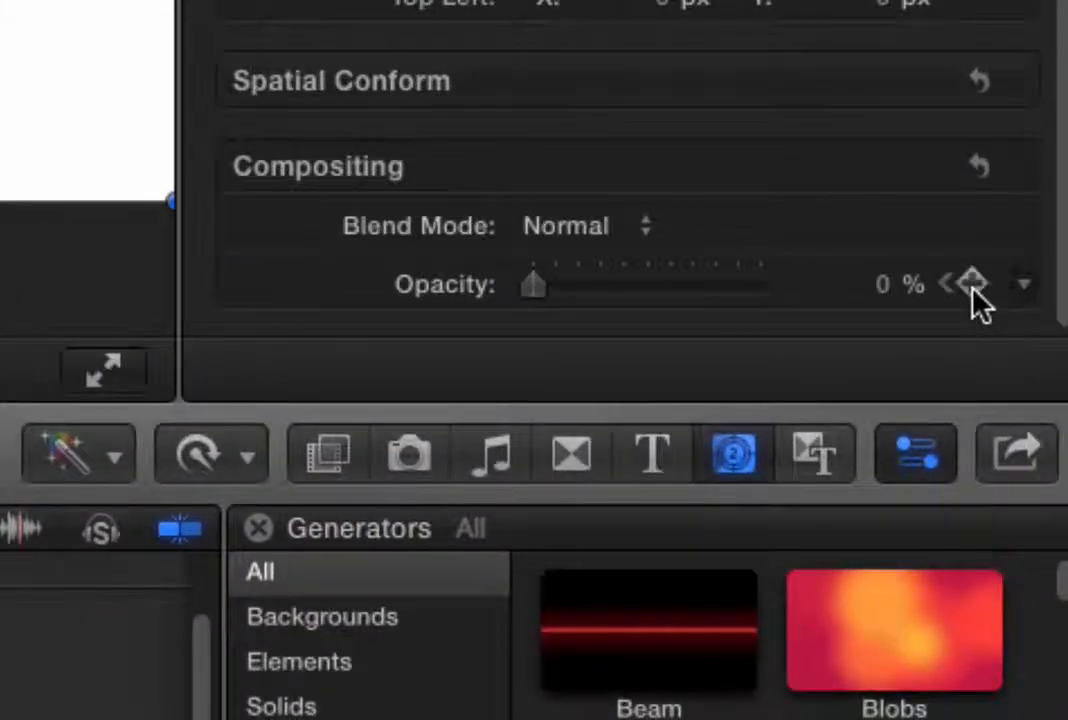
click(973, 285)
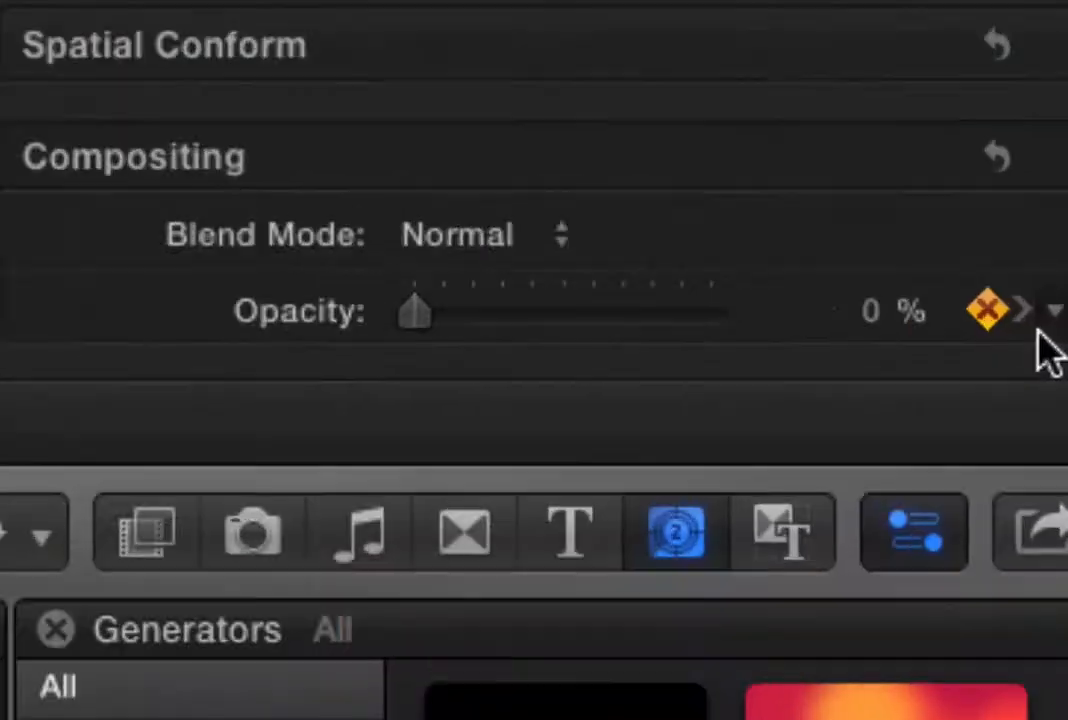
click(1027, 316)
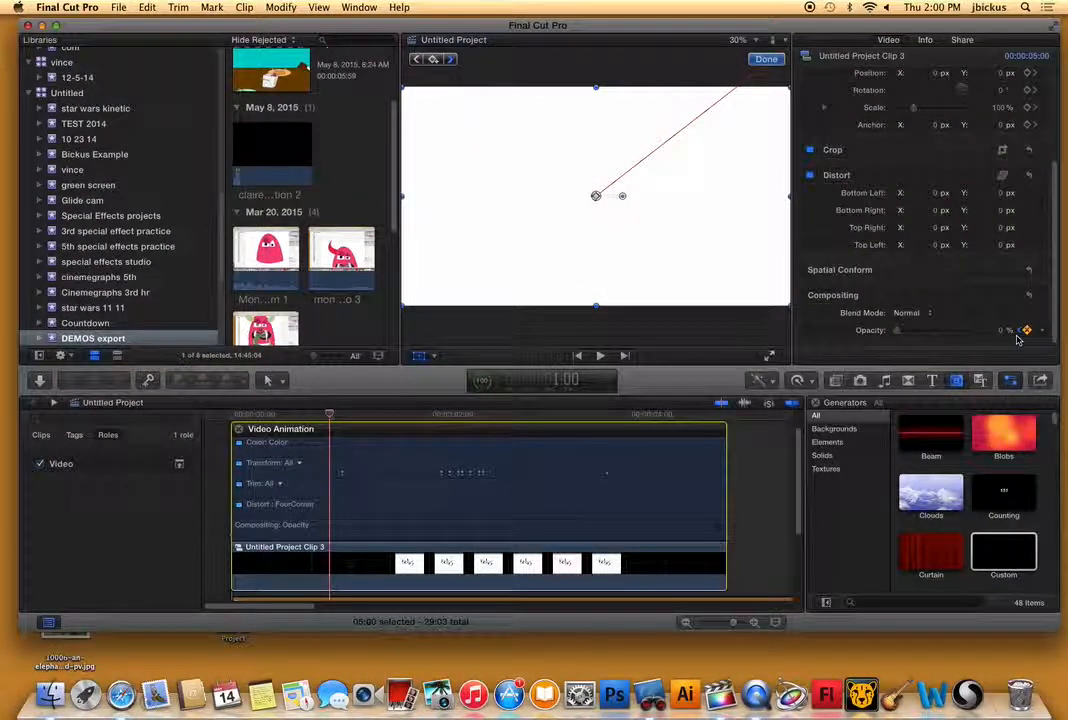
click(1022, 330)
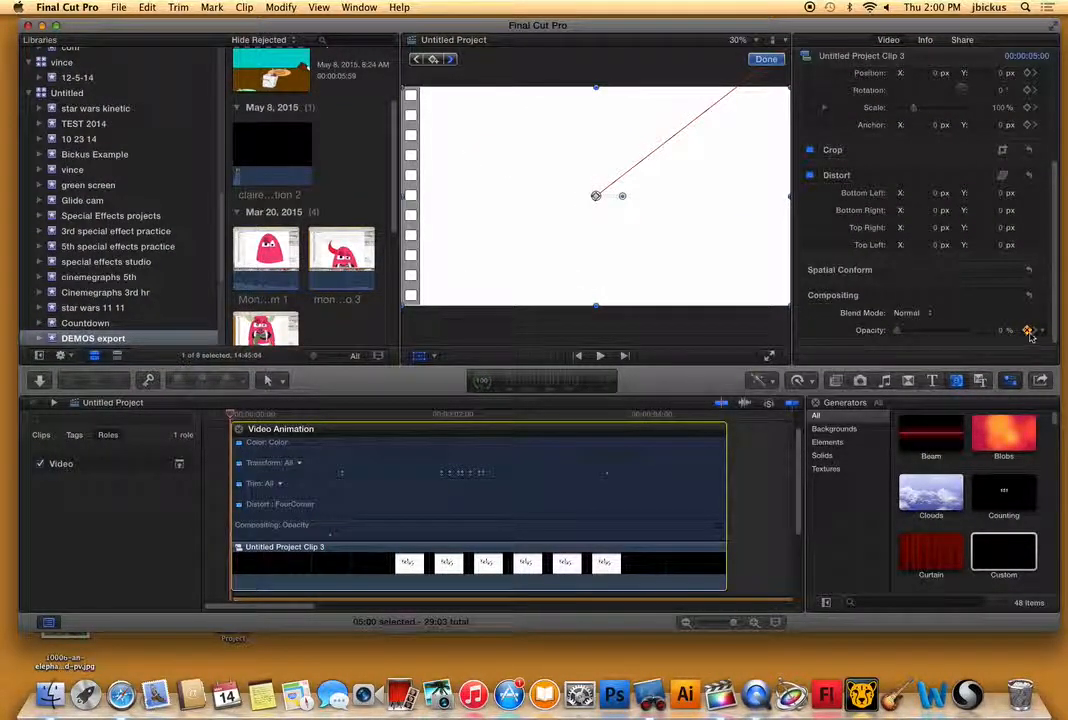
click(1040, 330)
drag(899, 332, 1016, 334)
drag(266, 416, 221, 425)
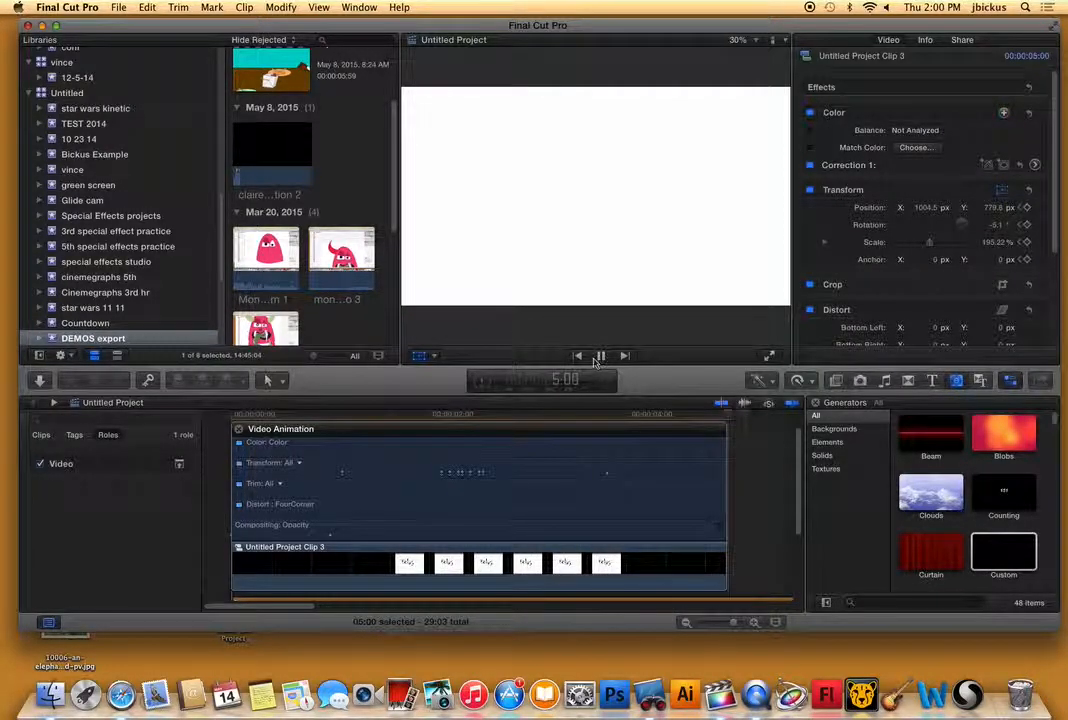
Stop playback, bring the 2015 calendar PSD from the desktop into the timeline after the logo clip, and hide the video animation.
click(598, 356)
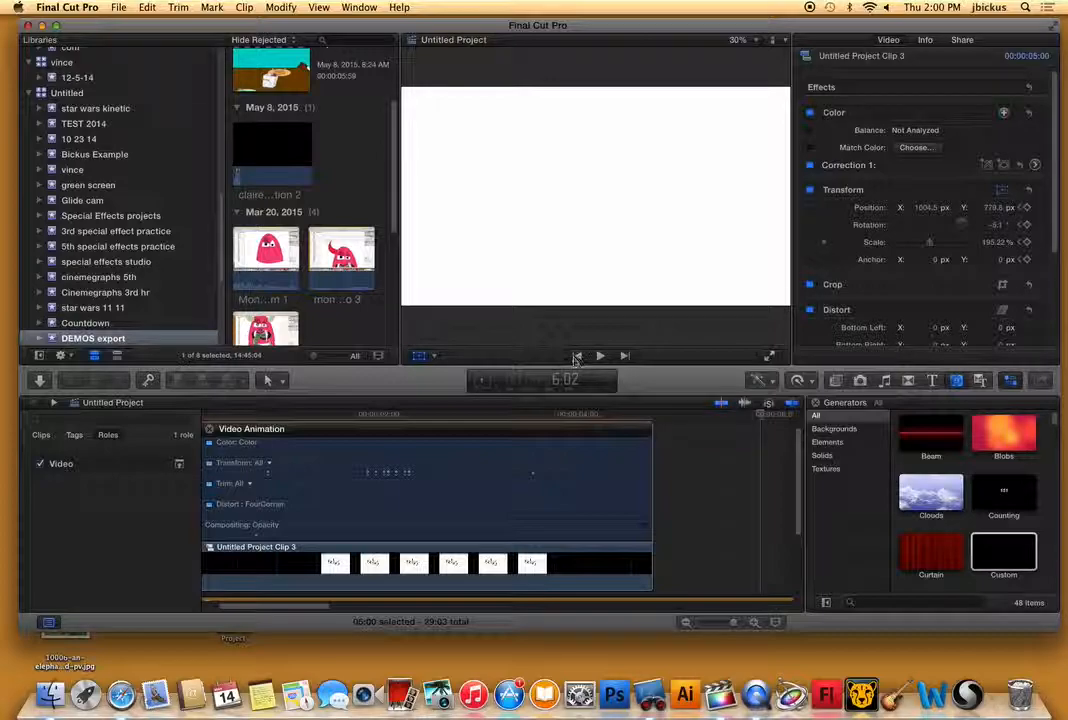
drag(650, 30, 263, 106)
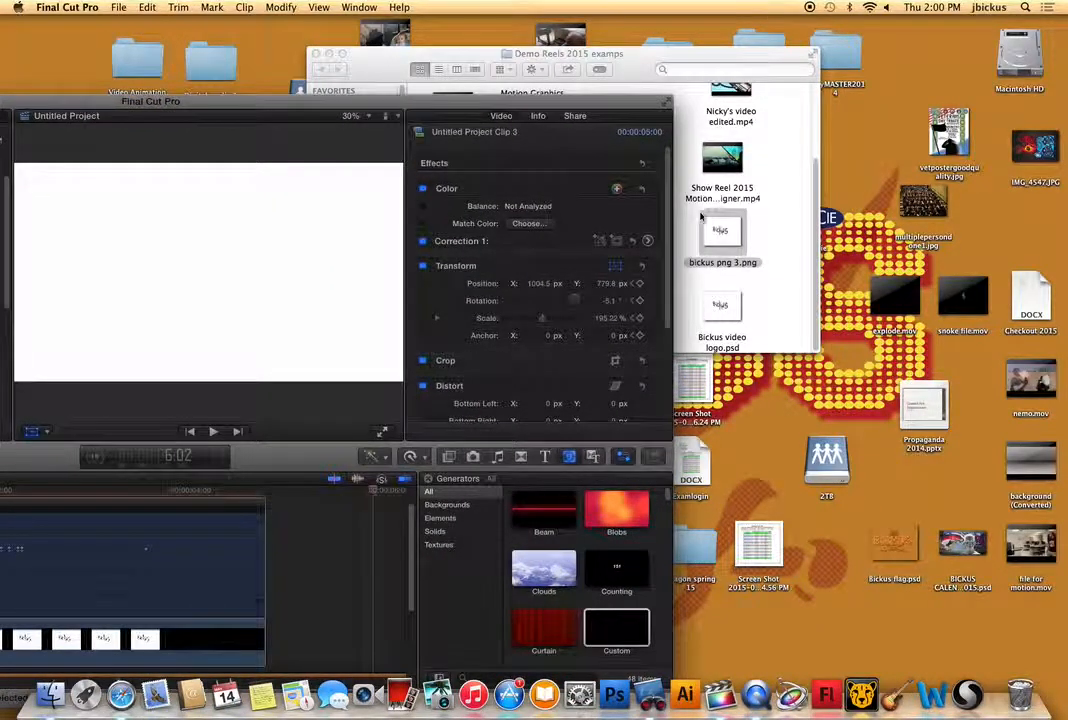
click(331, 54)
drag(962, 545, 322, 543)
drag(304, 102, 652, 23)
click(169, 427)
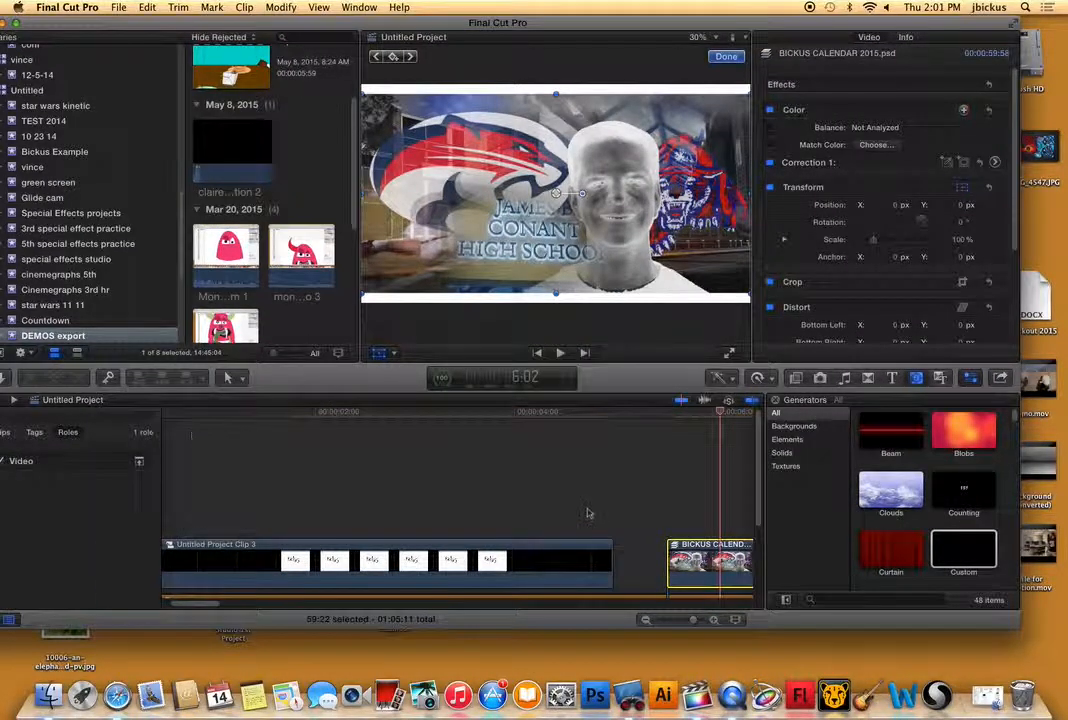
Connect the calendar image above the logo compound clip, starting just after the three-second mark.
drag(680, 556, 571, 506)
click(543, 413)
drag(543, 413, 430, 415)
click(568, 510)
drag(568, 510, 440, 505)
Add a transform keyframe to the calendar image at 3:17 and offset it to about X 620 px, Y -131 px.
drag(410, 415, 488, 424)
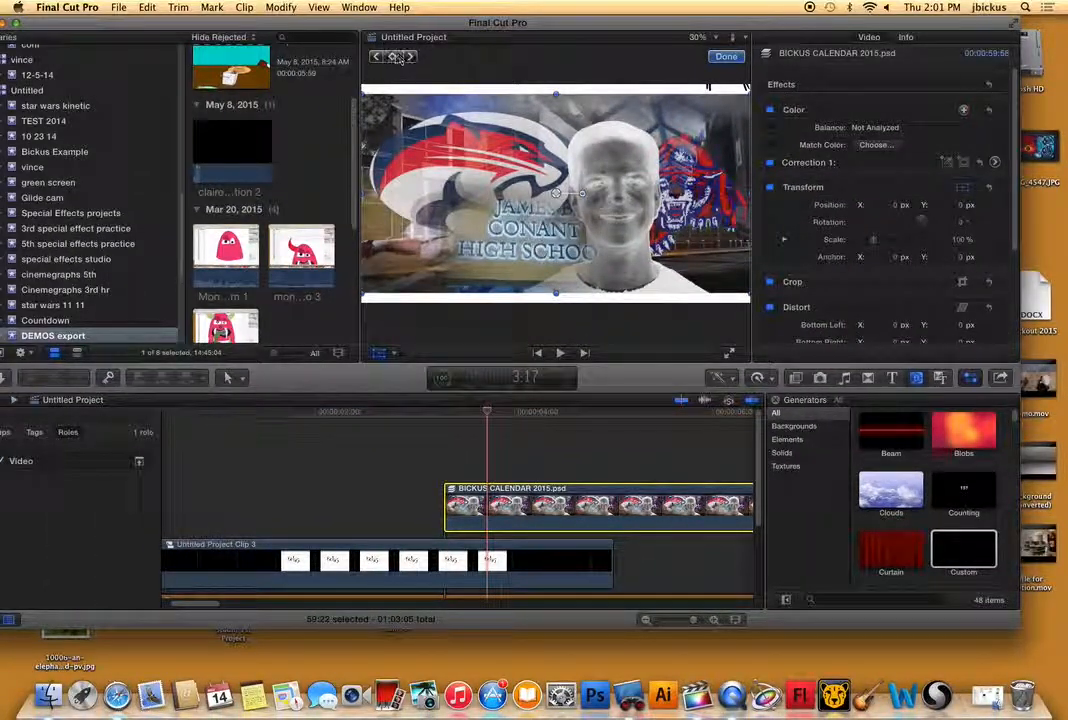
click(395, 57)
drag(648, 188, 664, 193)
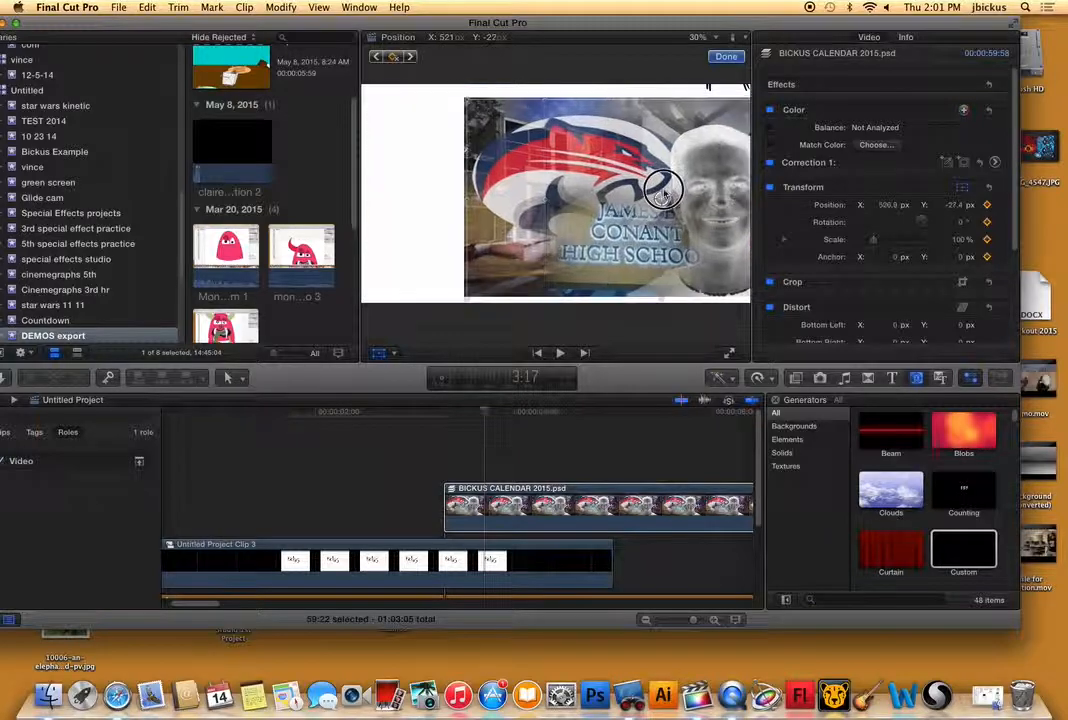
At 4:09, enlarge the calendar image to about 197% and move it to about X -920 px, Y 109 px.
click(553, 411)
drag(486, 122, 364, 96)
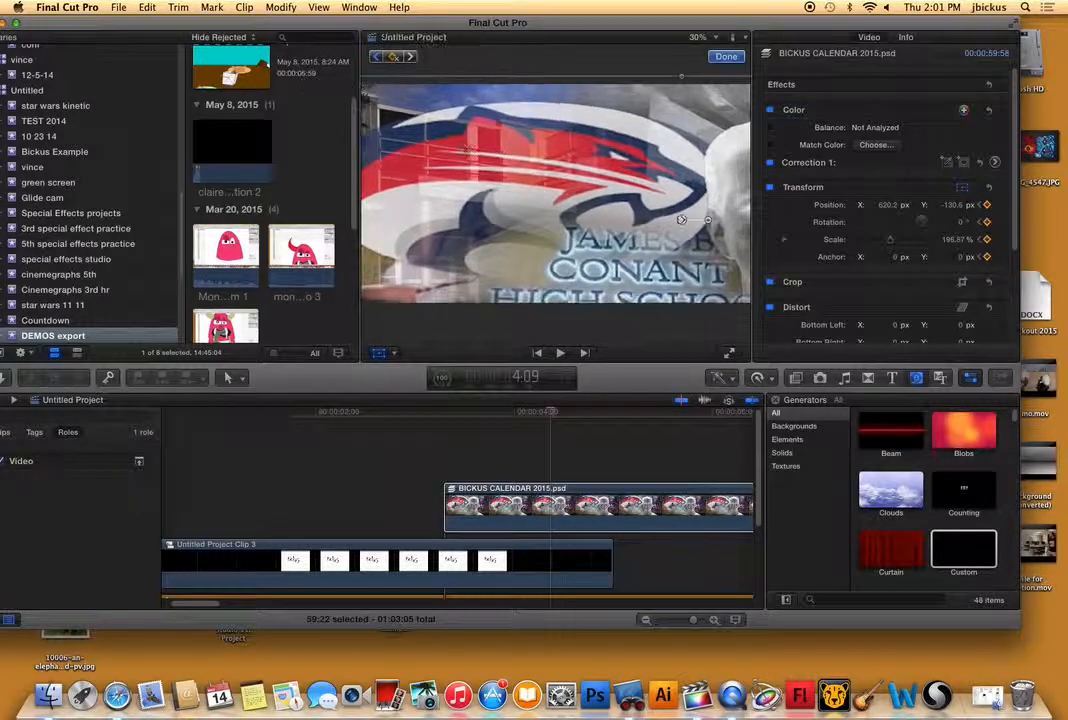
drag(524, 167, 330, 125)
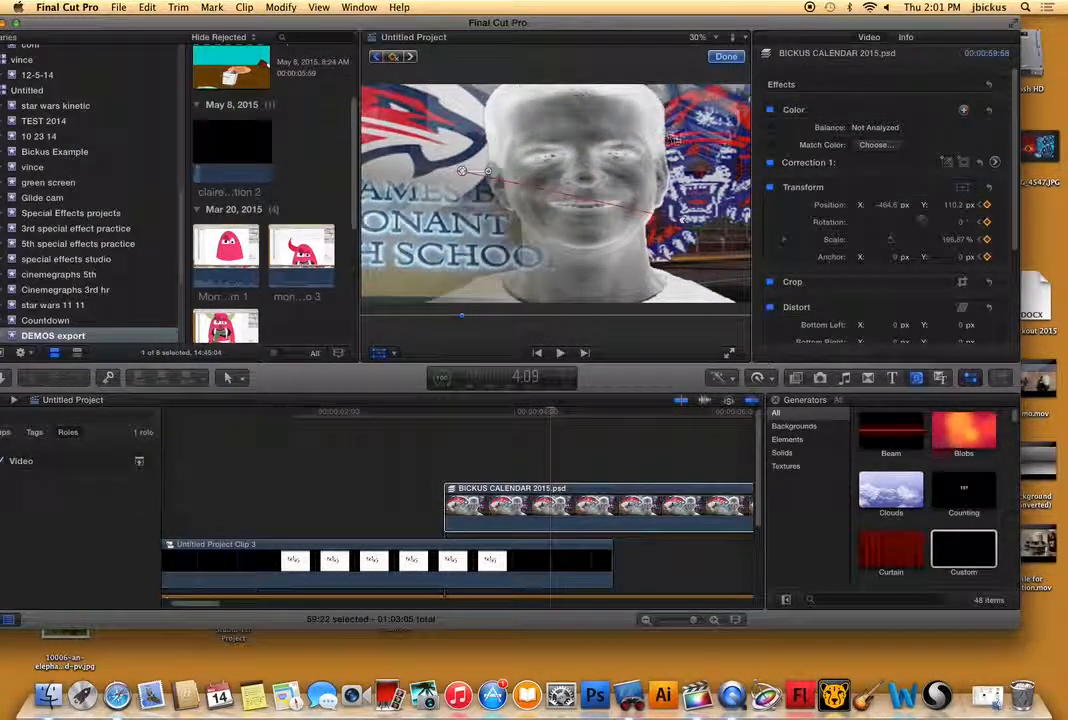
drag(638, 147, 548, 133)
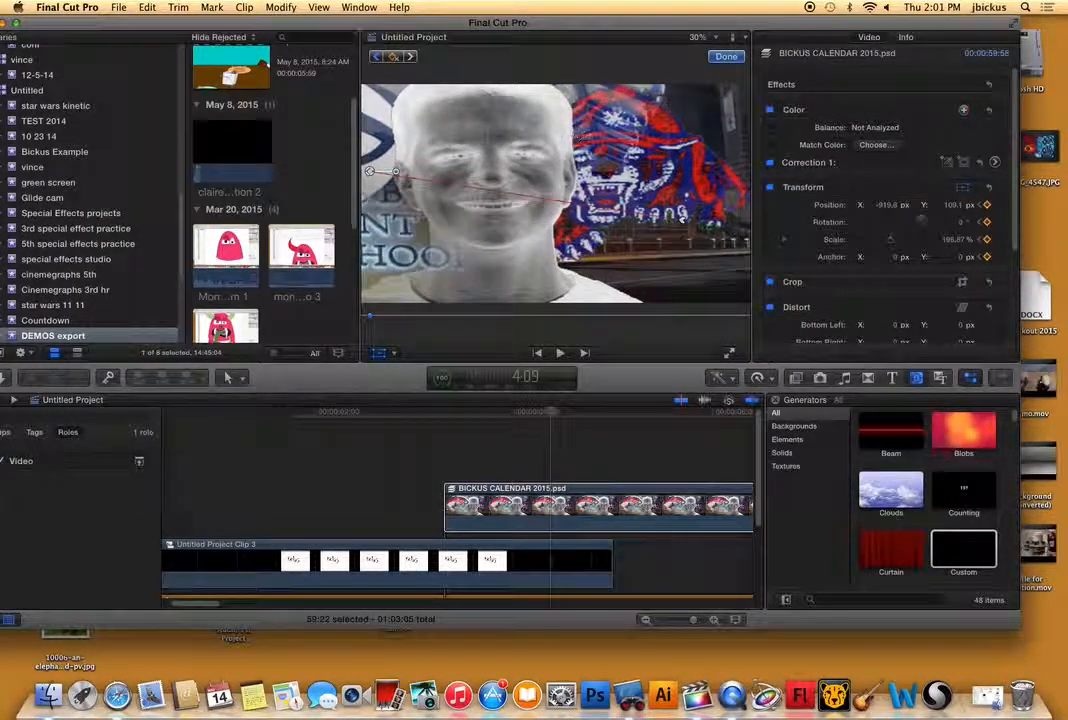
Scrub through the calendar image's keyframed move and zoom, and play it back from 3:00.
drag(549, 413, 462, 415)
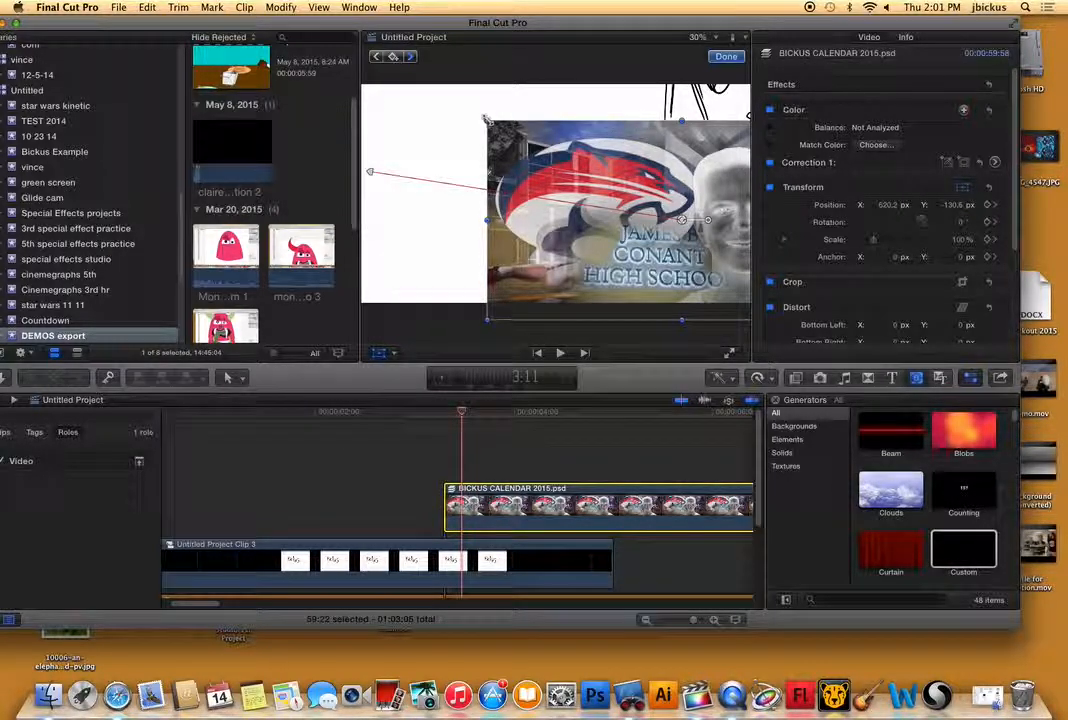
drag(486, 121, 340, 76)
drag(467, 412, 575, 430)
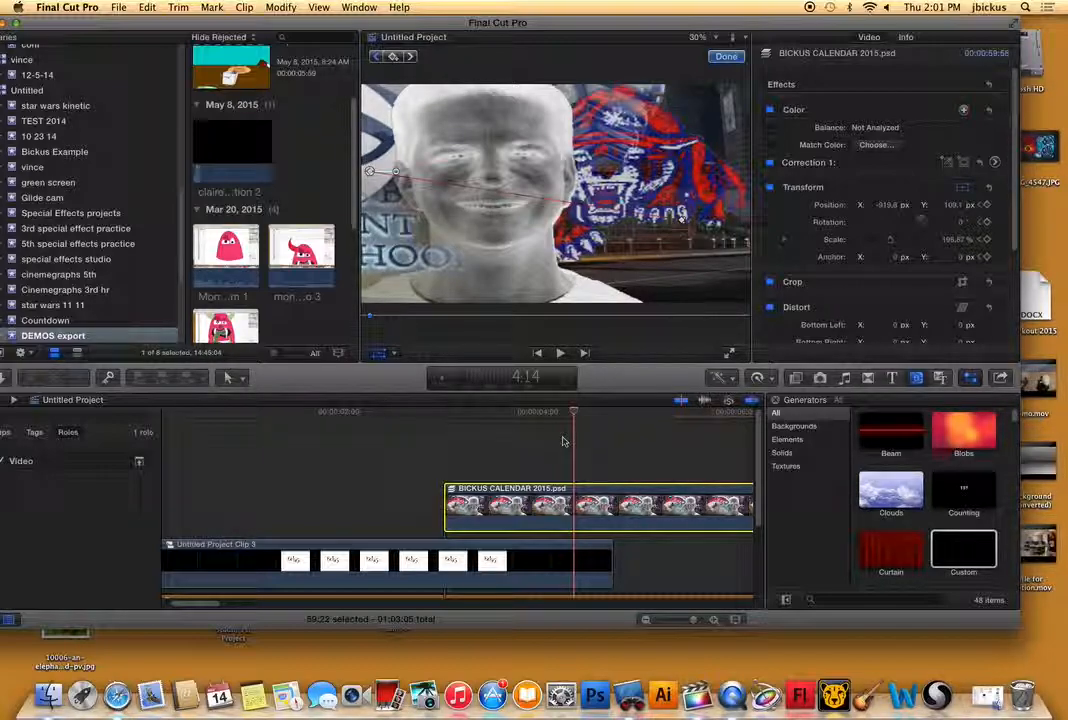
click(417, 413)
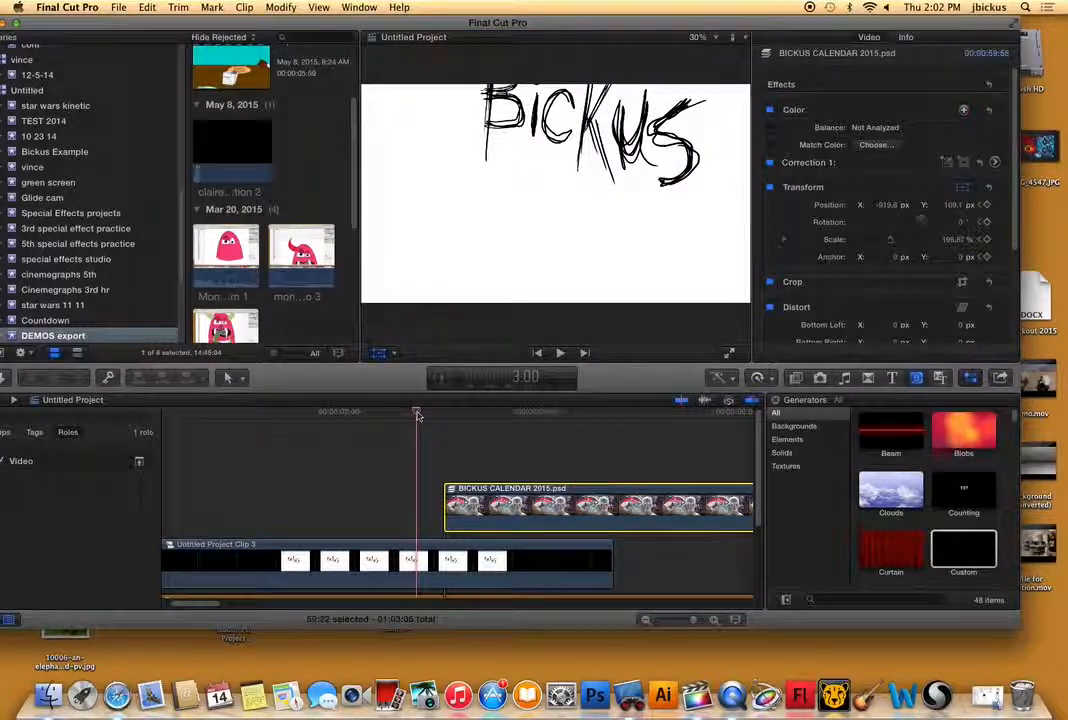
key(space)
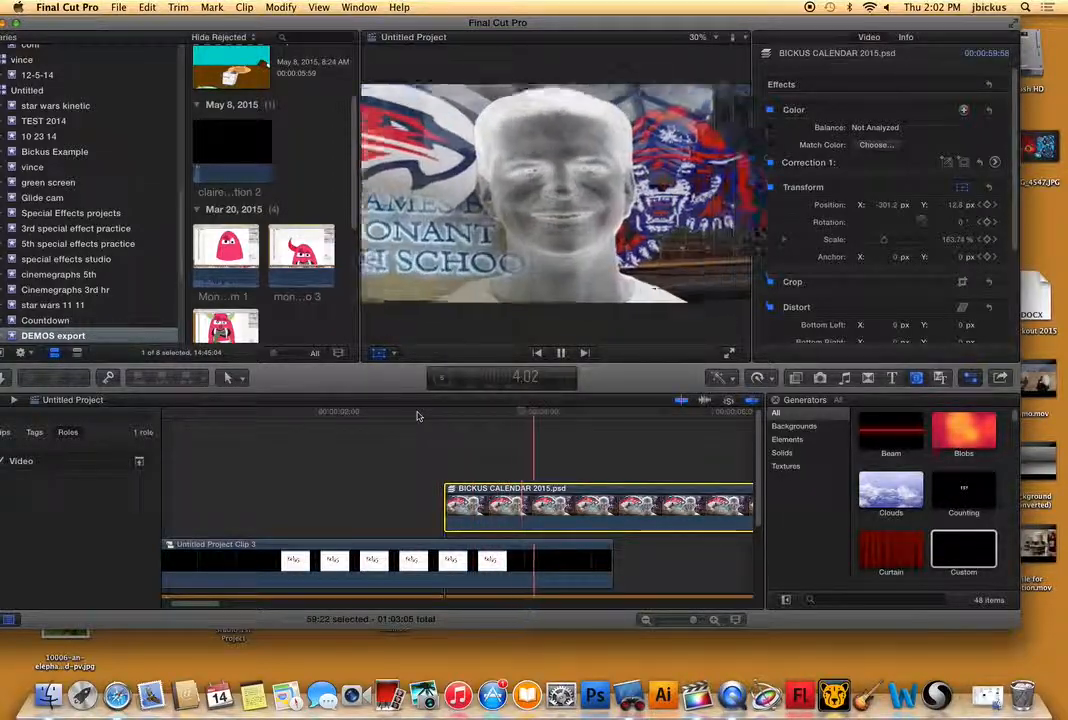
key(space)
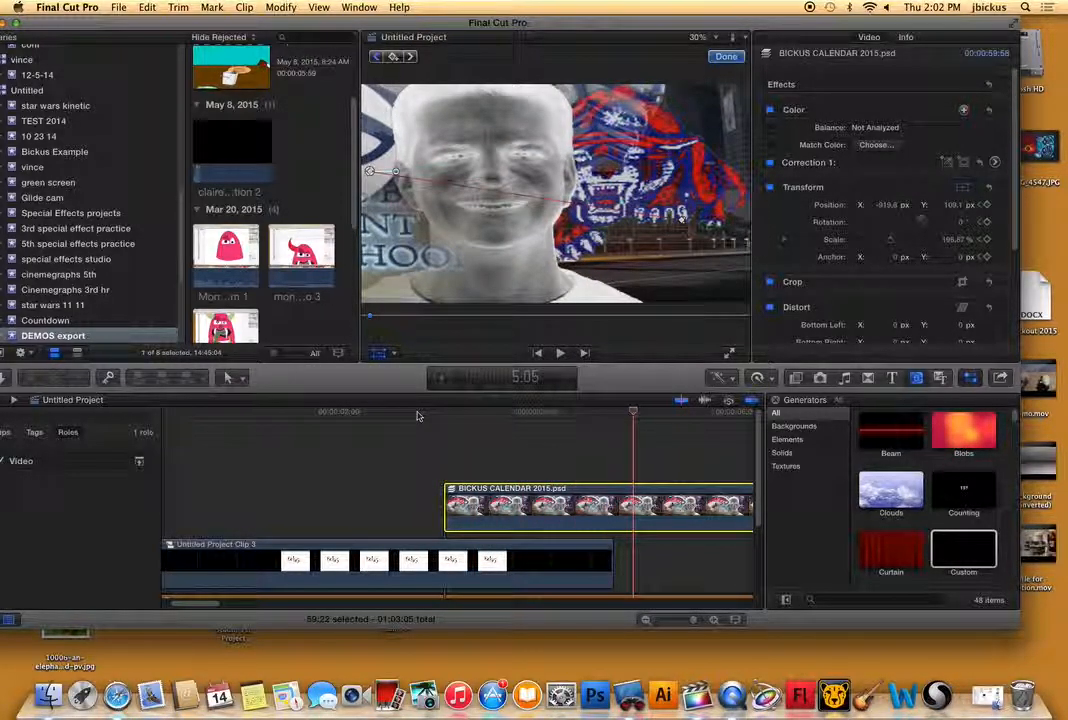
right_click(731, 694)
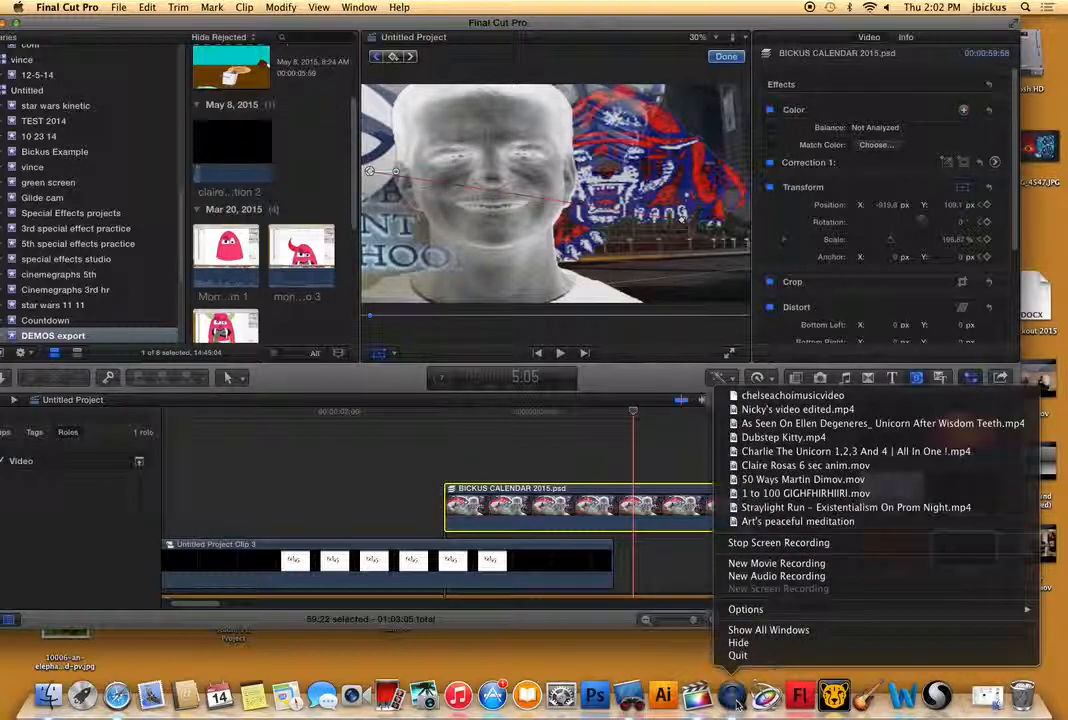